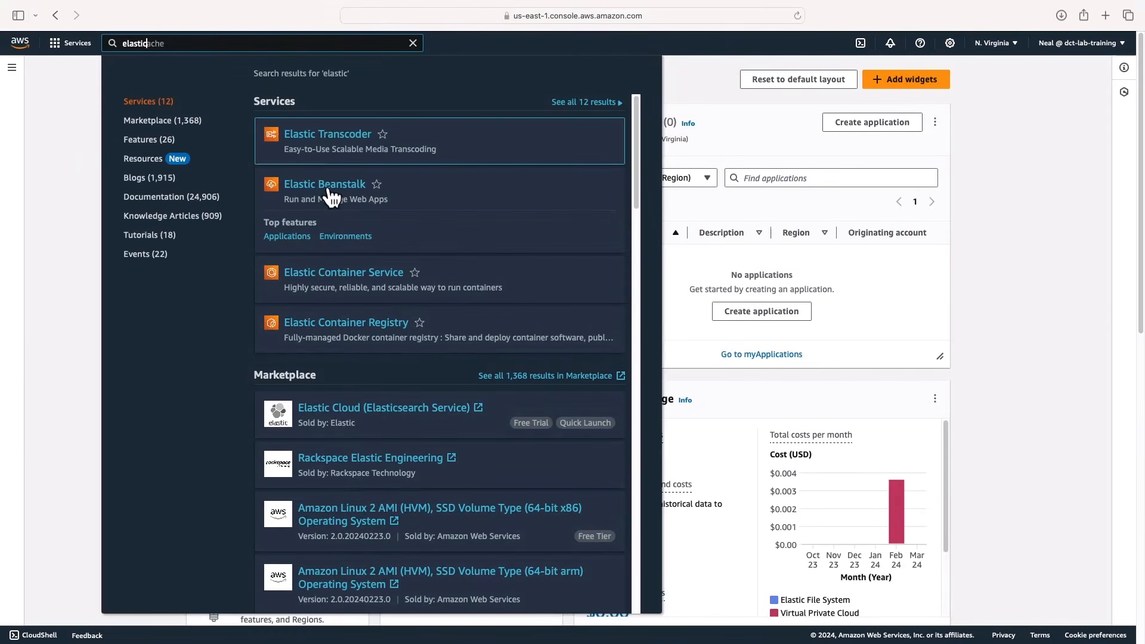
Open Elastic Beanstalk and start a new web server environment with the application name my-eb-website.
left_click(316, 189)
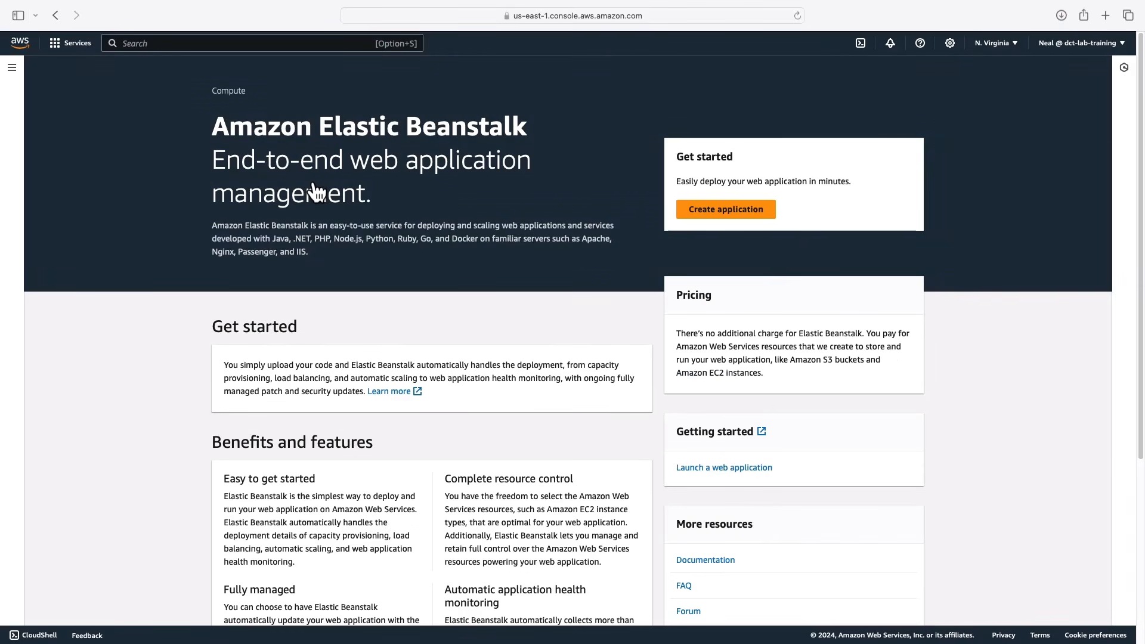
left_click(724, 216)
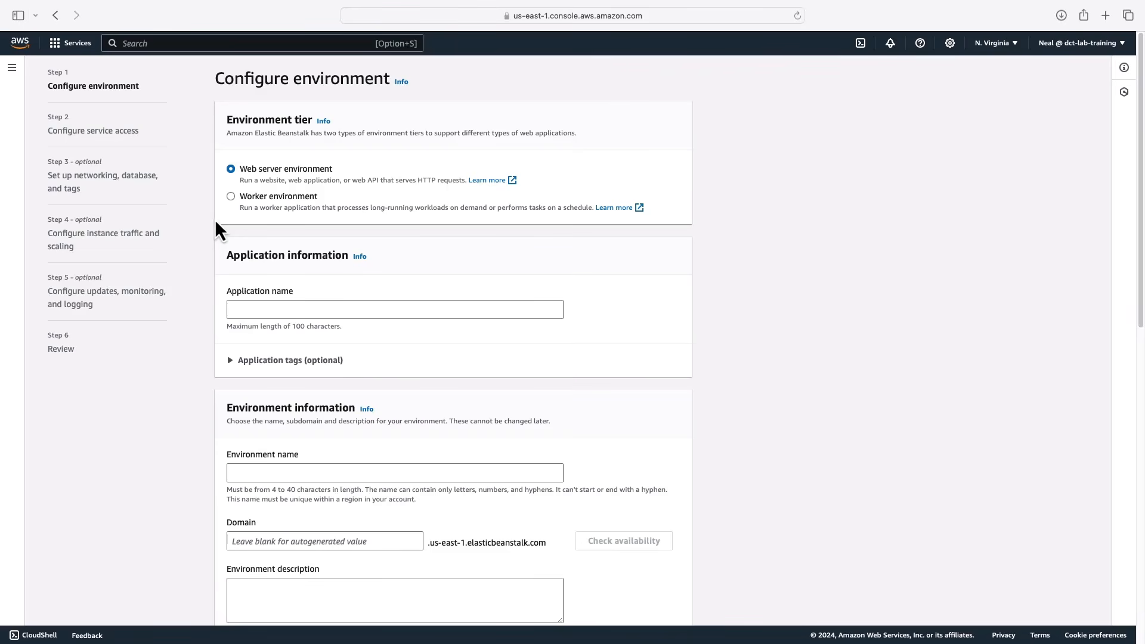
scroll(218, 263, "down", 2)
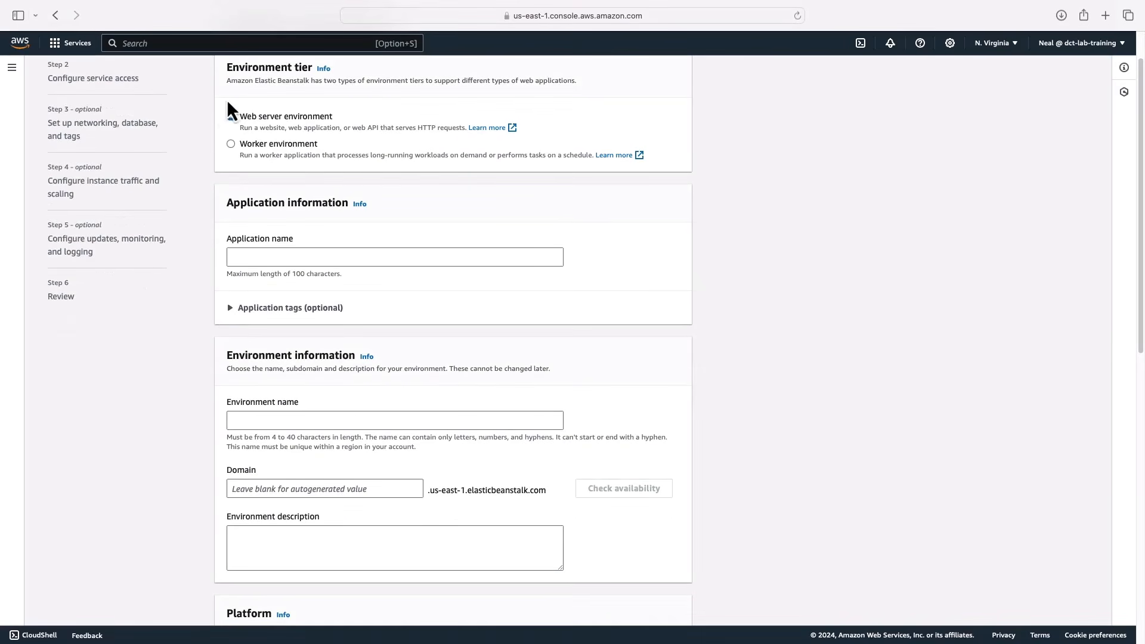
left_click(261, 259)
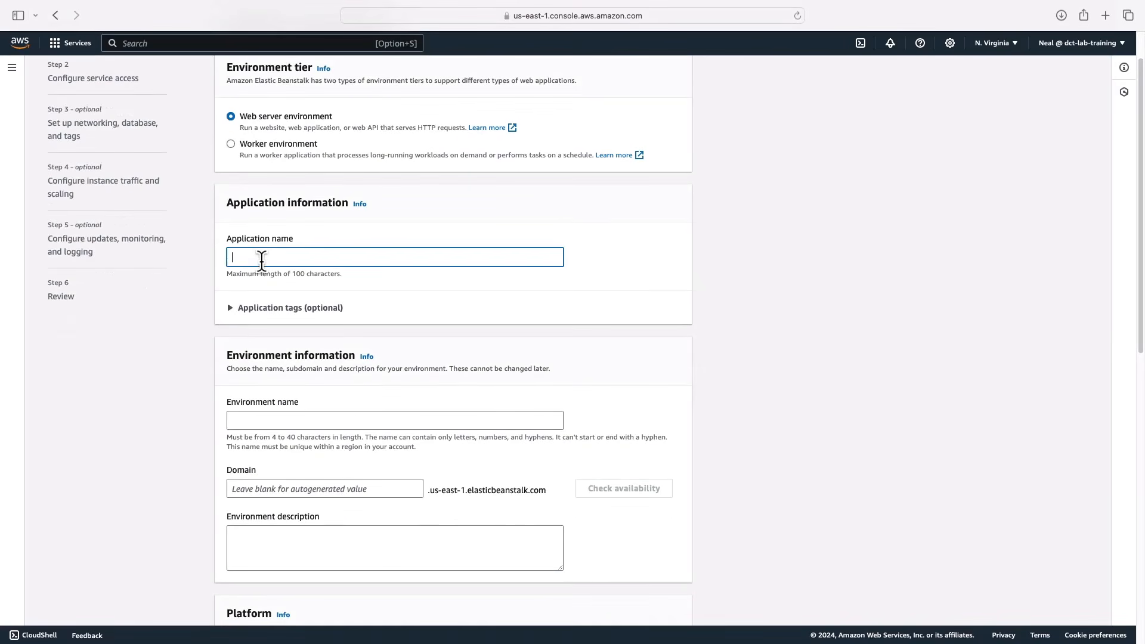
type("my-eb-website")
Set the environment's managed platform to Node.js.
scroll(239, 296, "down", 3)
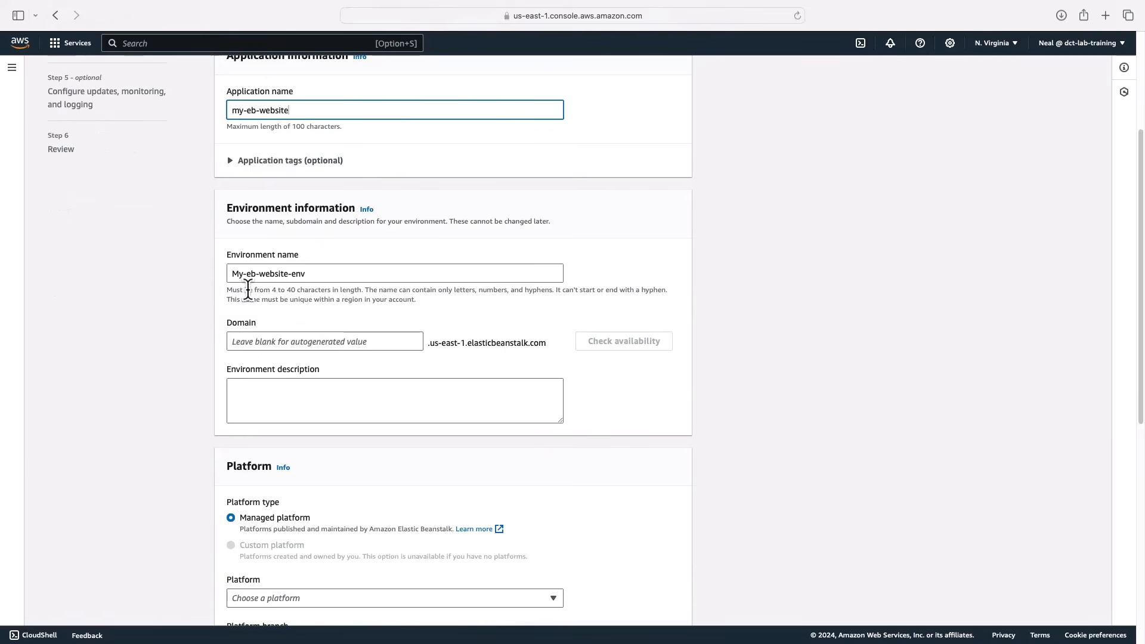
scroll(248, 291, "down", 1)
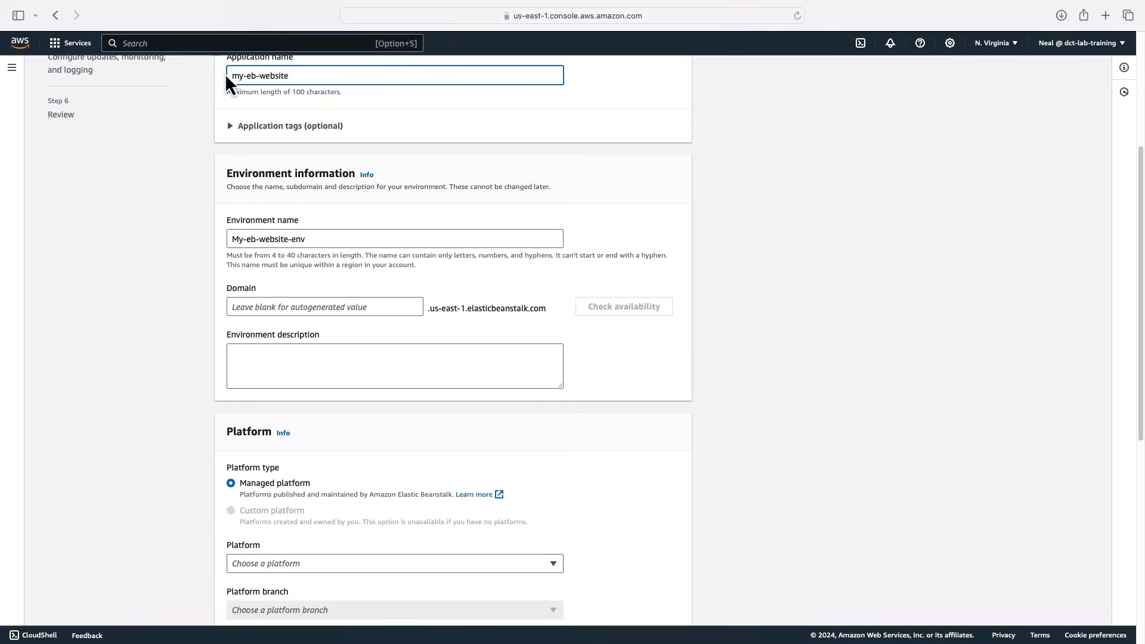
scroll(224, 83, "up", 2)
scroll(281, 331, "down", 4)
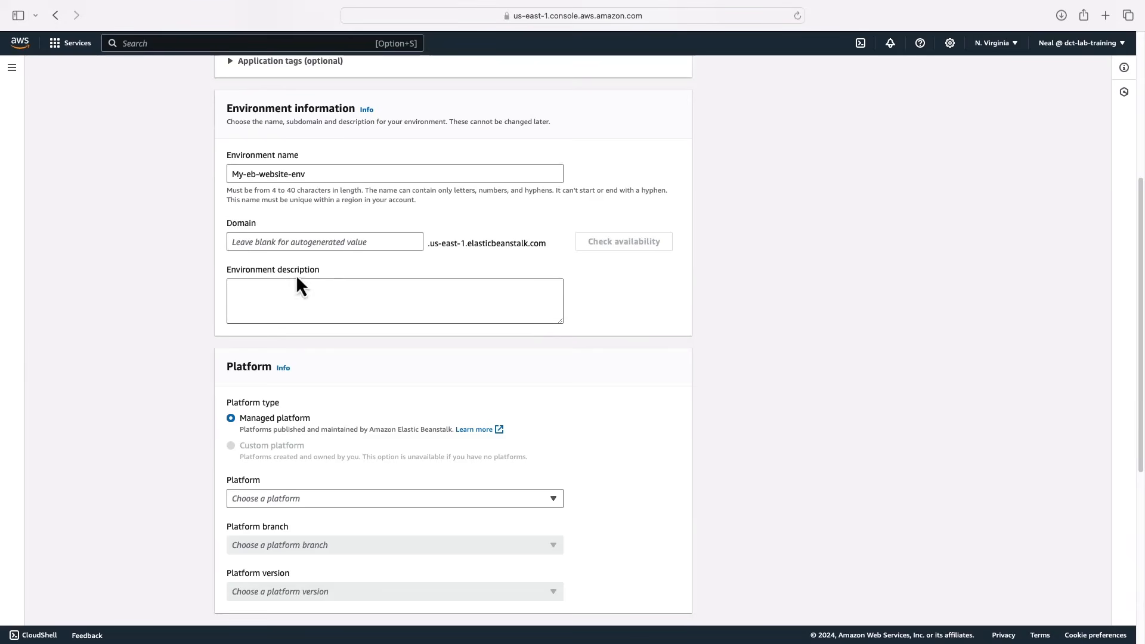
scroll(311, 237, "down", 1)
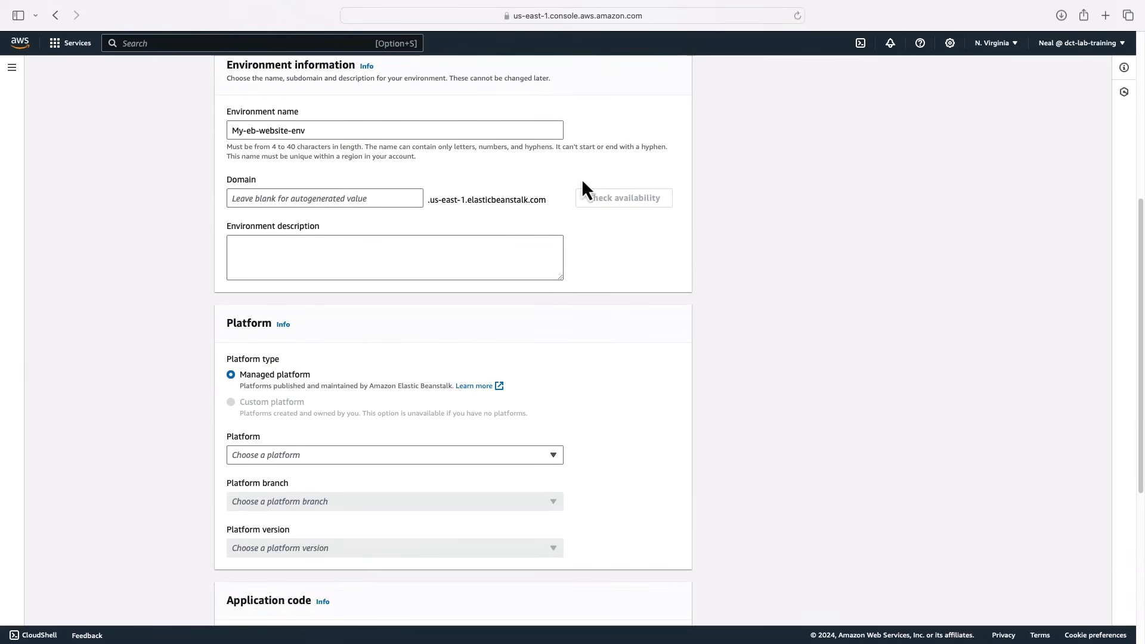
scroll(204, 258, "down", 3)
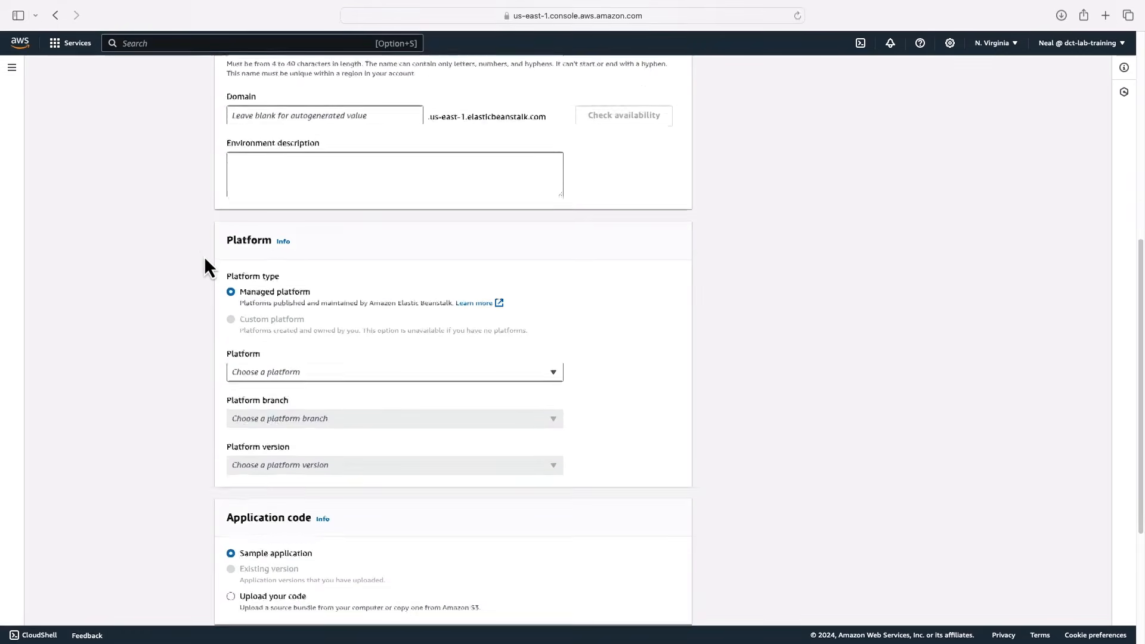
scroll(205, 259, "down", 1)
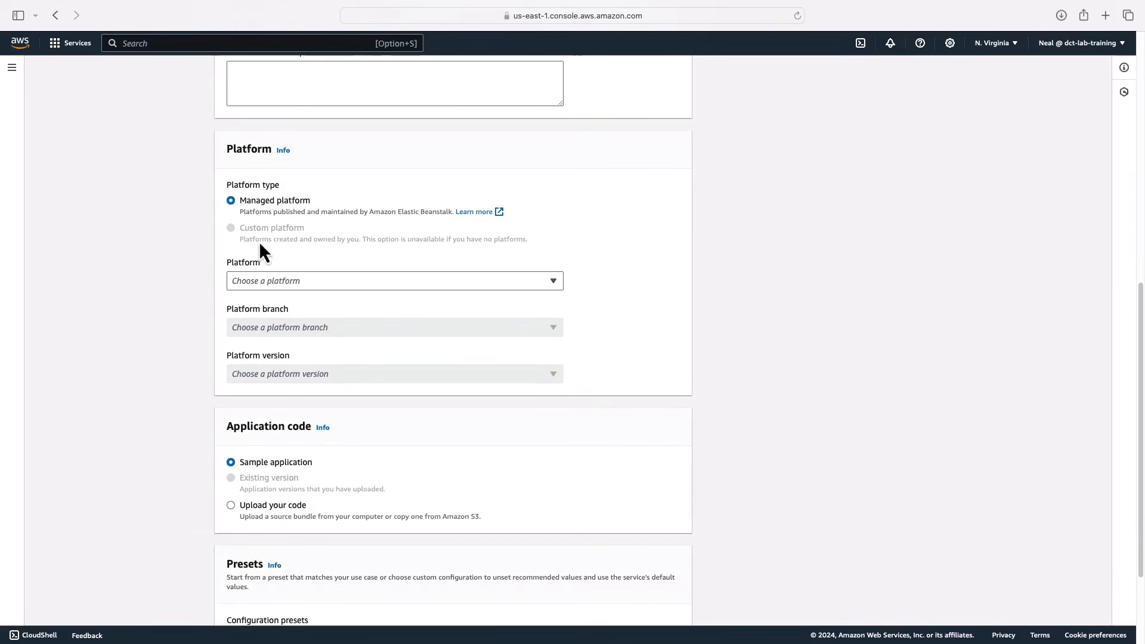
left_click(306, 280)
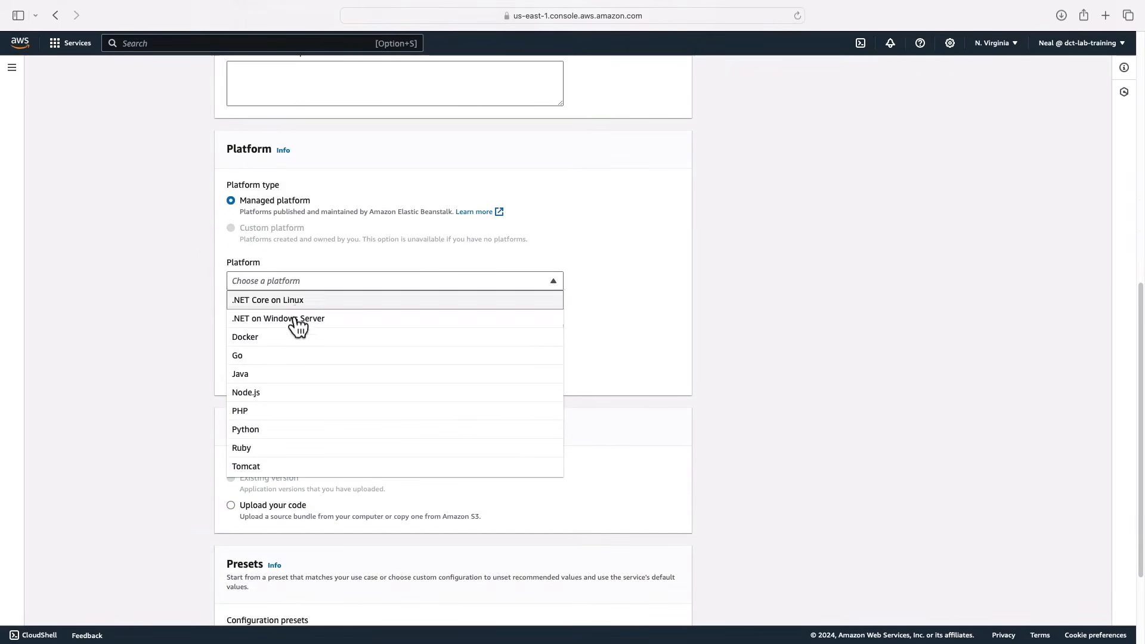
left_click(301, 395)
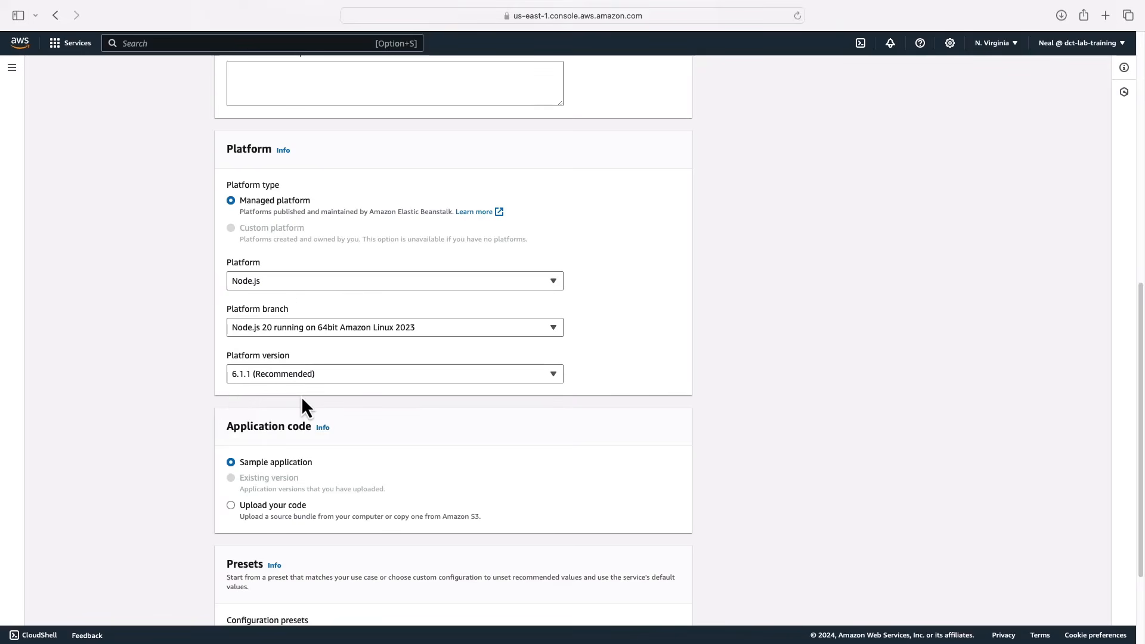
Choose the Single instance (free tier eligible) configuration preset and continue to the service access configuration.
scroll(302, 396, "down", 5)
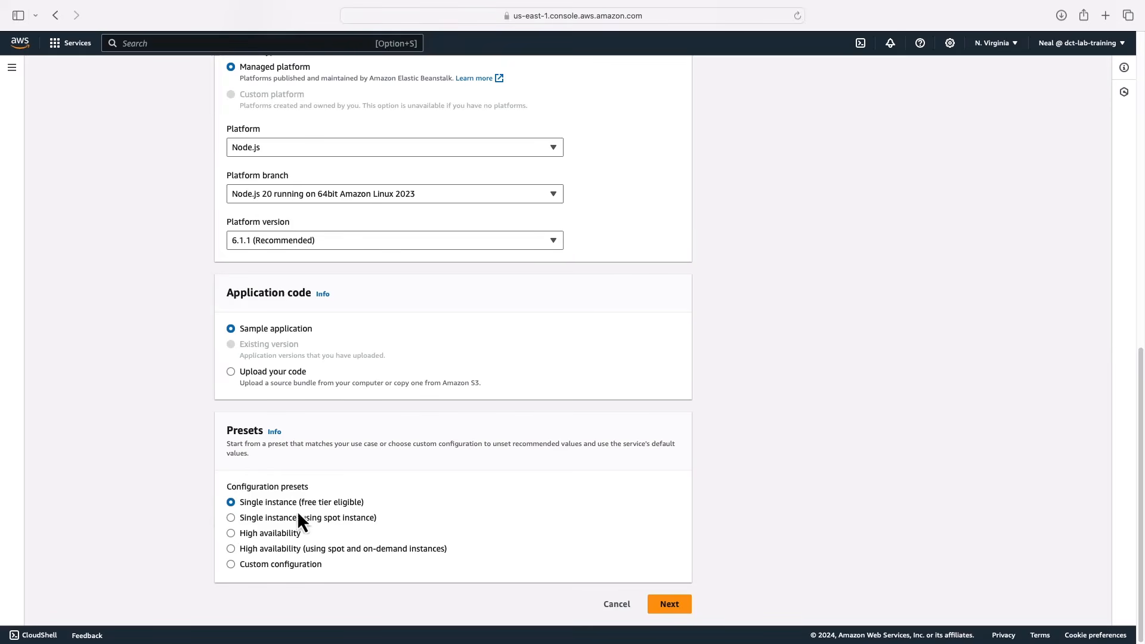
left_click(236, 538)
left_click(230, 501)
left_click(669, 604)
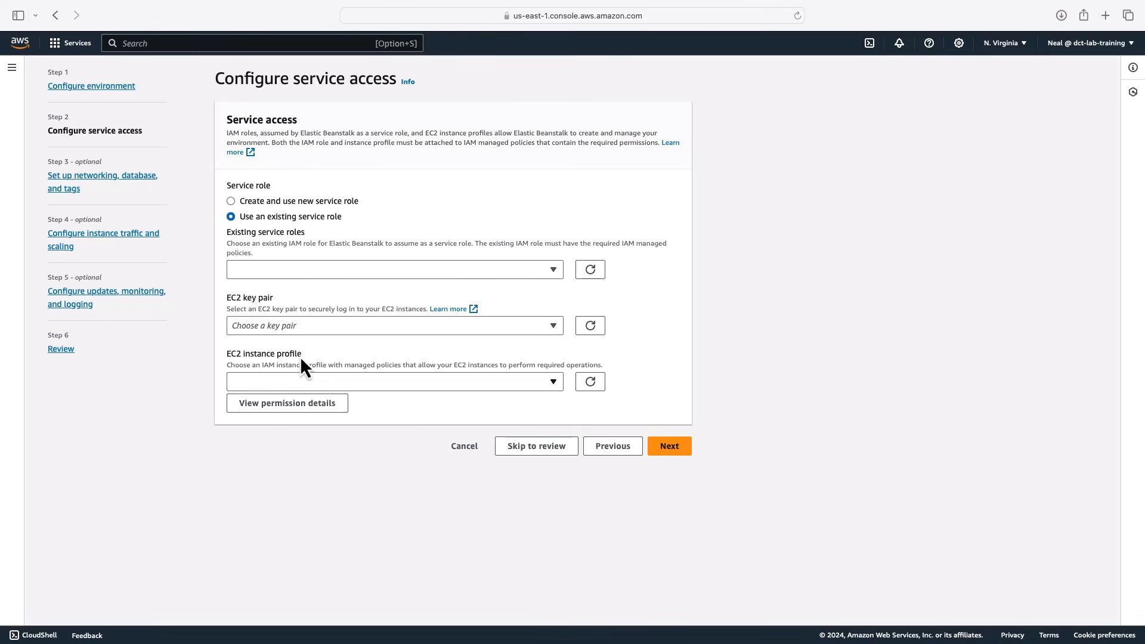
Set the service role to create and use a new one instead of an existing role.
left_click(282, 270)
left_click(232, 213)
left_click(230, 206)
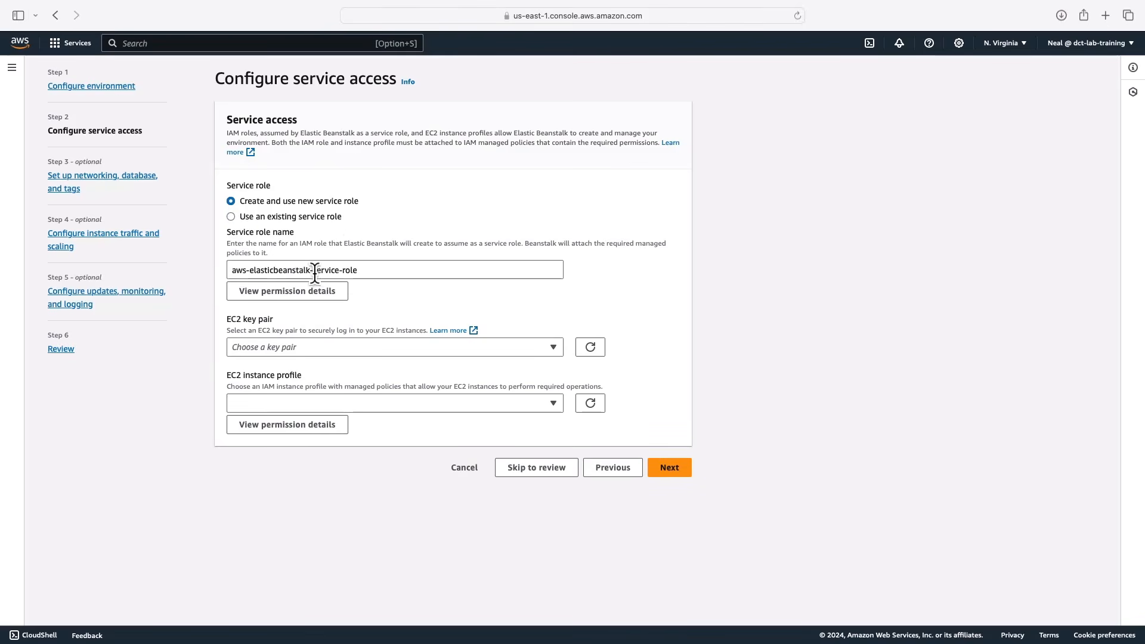
Select the EC2 key pair dct-lab-training-us-east-1 and the instance profile S3ReadOnly, and continue to the networking setup.
left_click(285, 349)
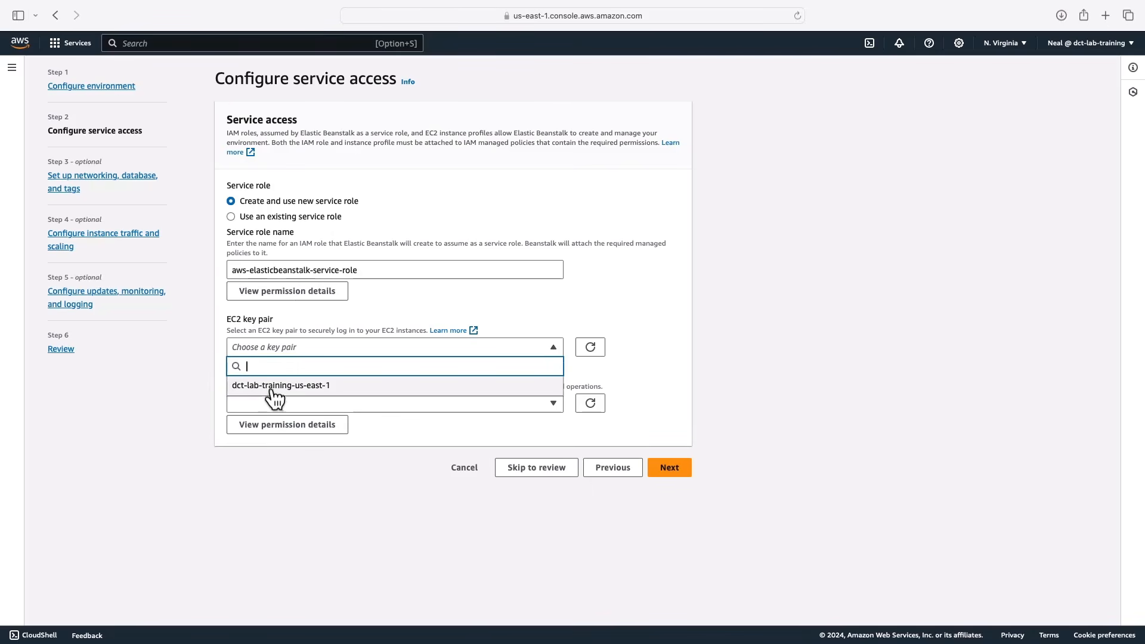
left_click(250, 387)
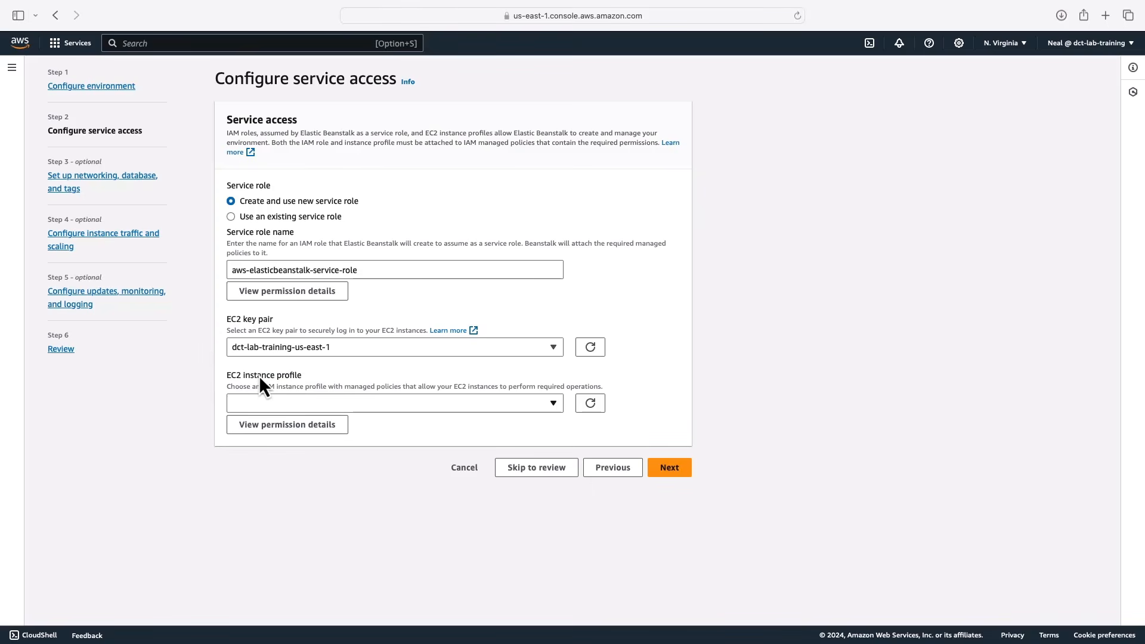
left_click(590, 348)
left_click(398, 407)
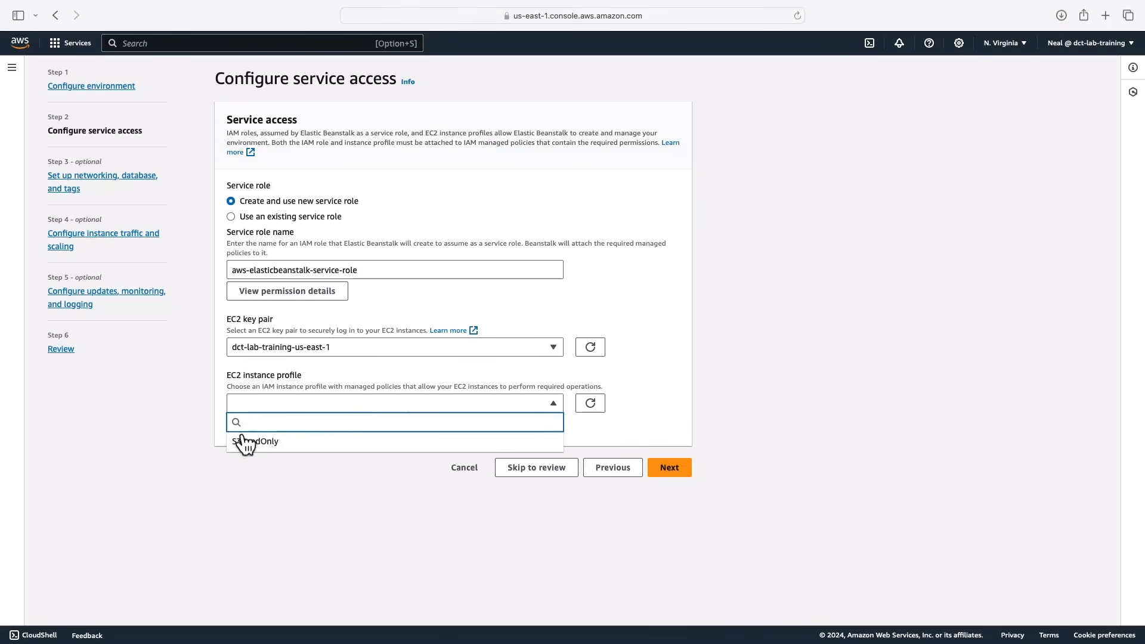
left_click(248, 442)
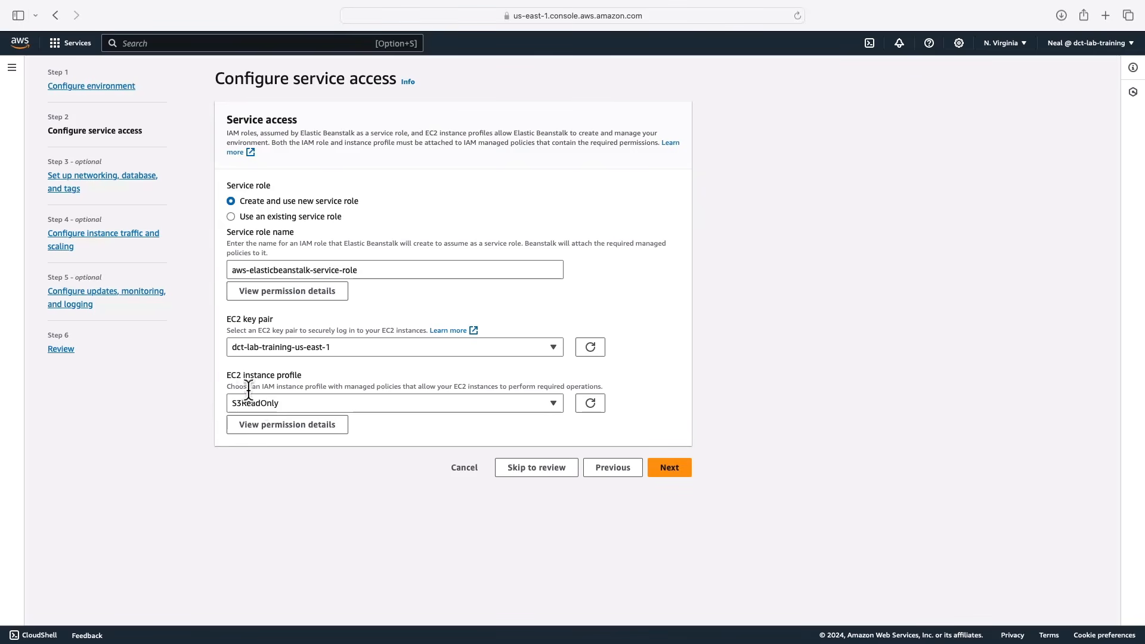
left_click(665, 469)
Select the 172.31.0.0/16 VPC, with public IP addresses activated and the us-east-1a and us-east-1b instance subnets chosen.
left_click(262, 192)
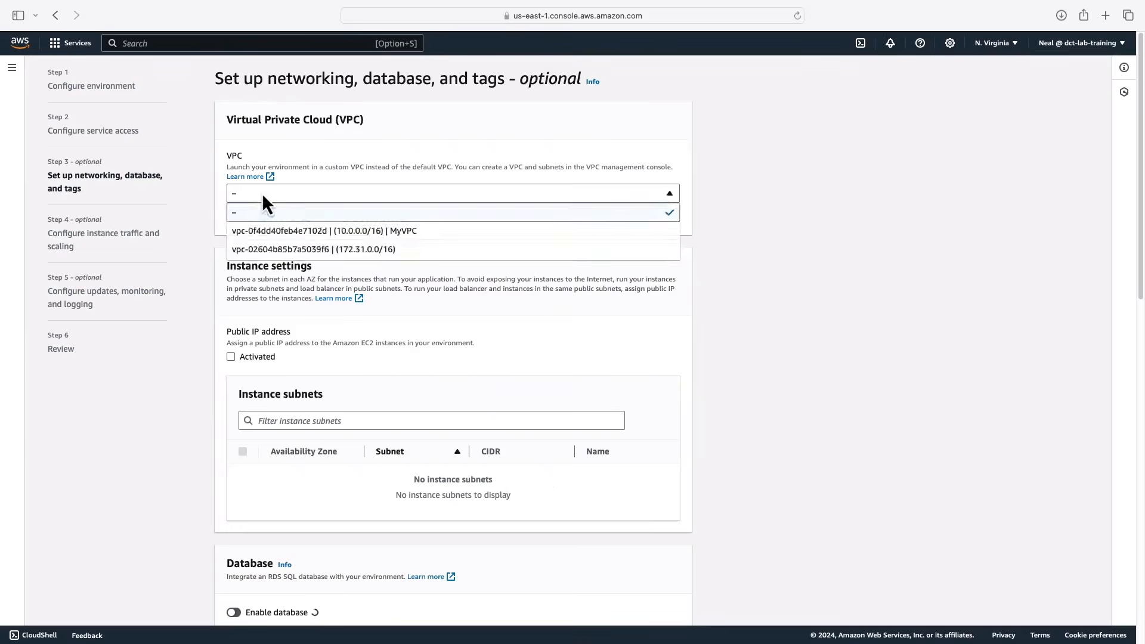
left_click(350, 251)
scroll(298, 298, "down", 4)
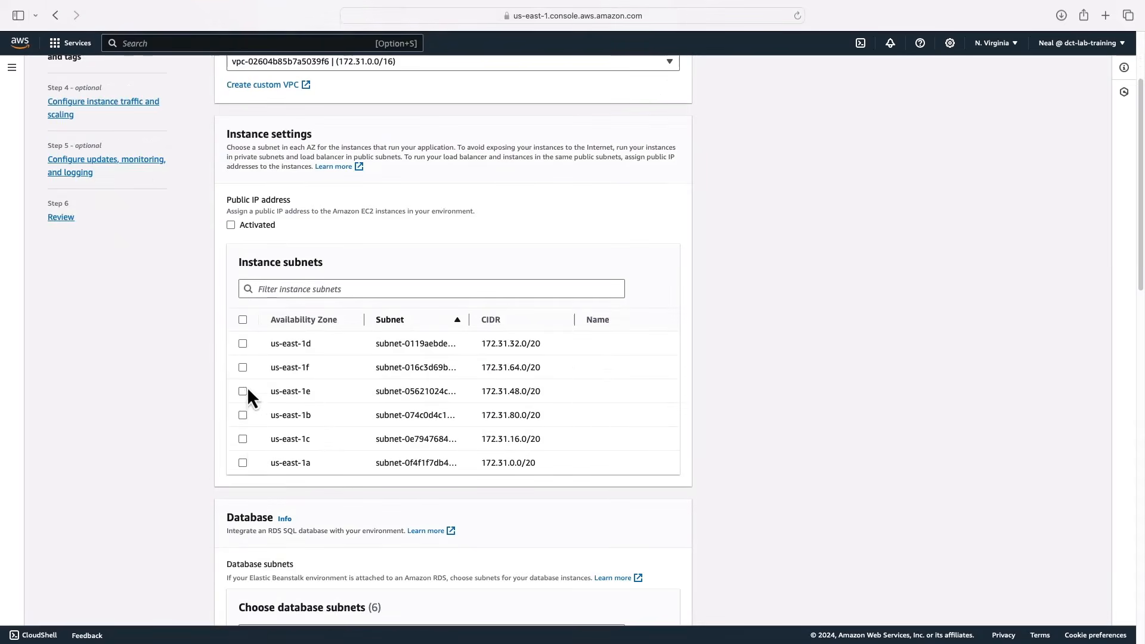
left_click(244, 466)
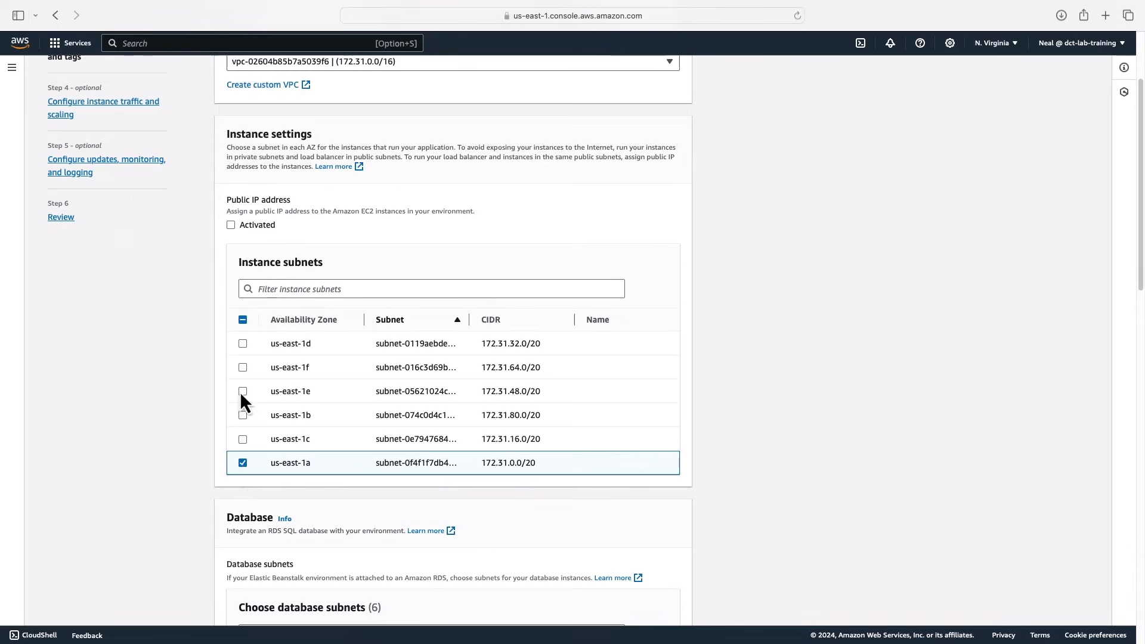
left_click(242, 415)
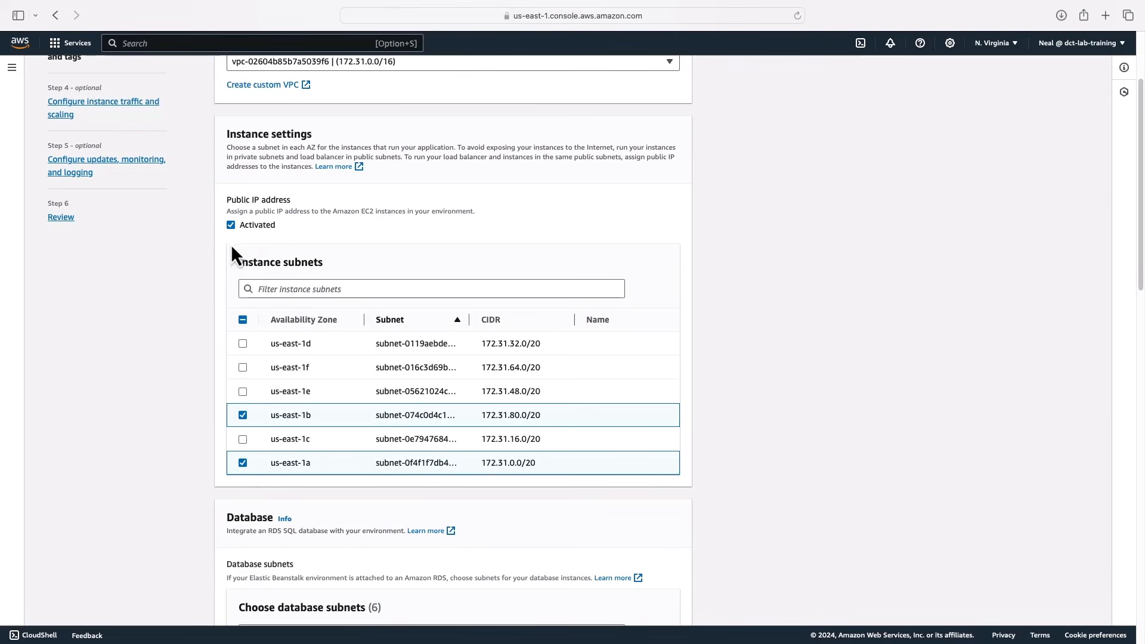
Leave the database disabled and the tags empty, and continue to the instance traffic and scaling configuration.
scroll(242, 228, "down", 9)
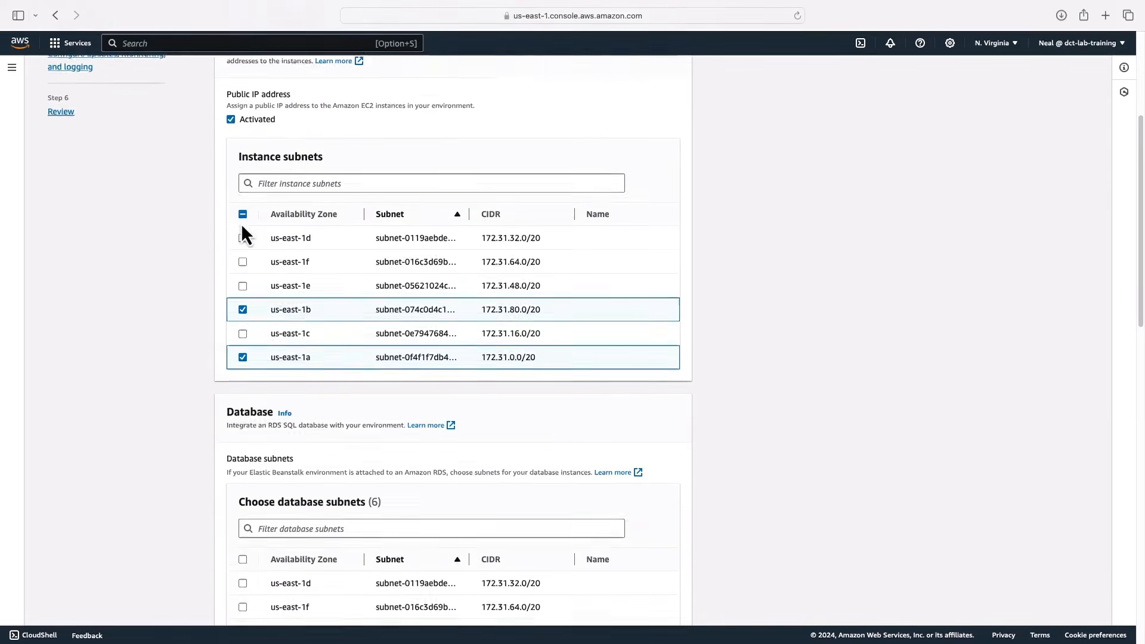
scroll(242, 268, "down", 3)
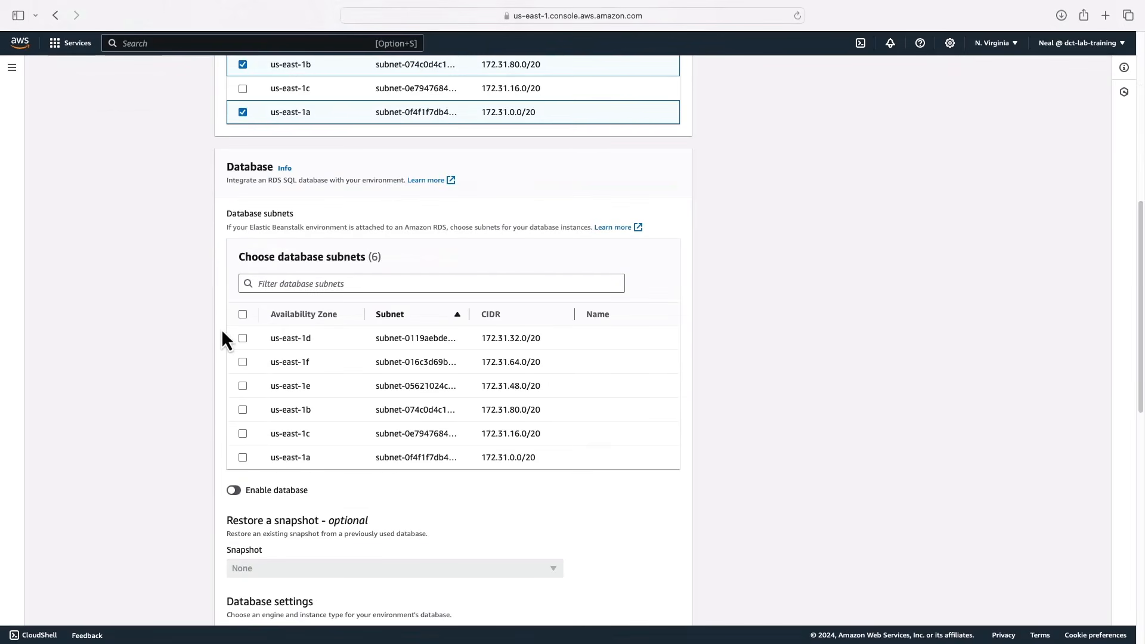
scroll(222, 339, "down", 2)
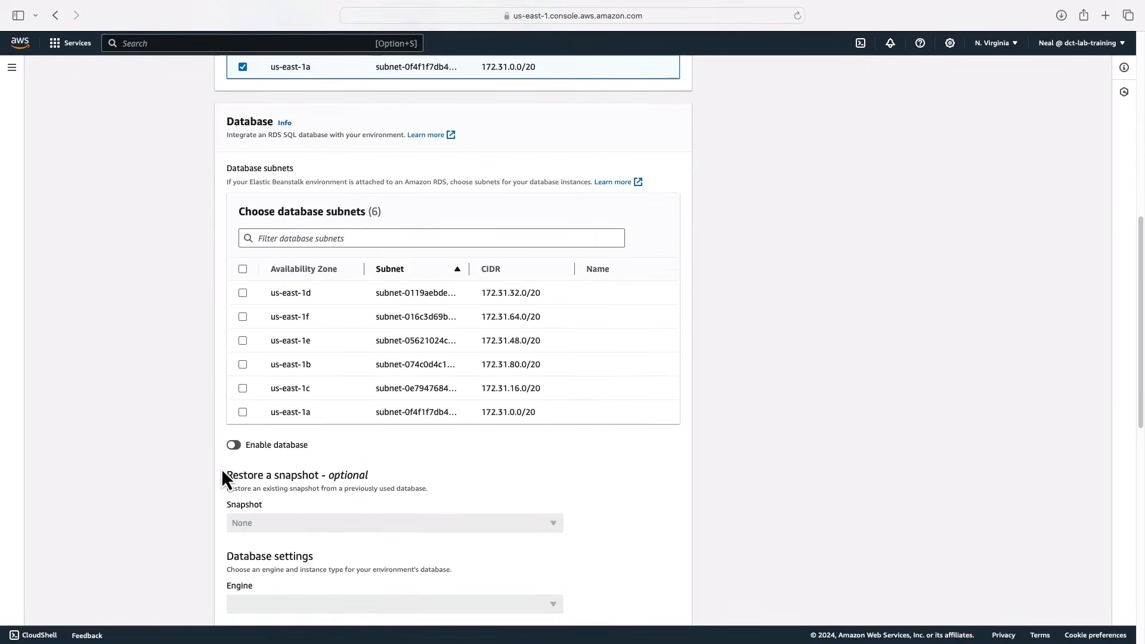
scroll(222, 471, "down", 3)
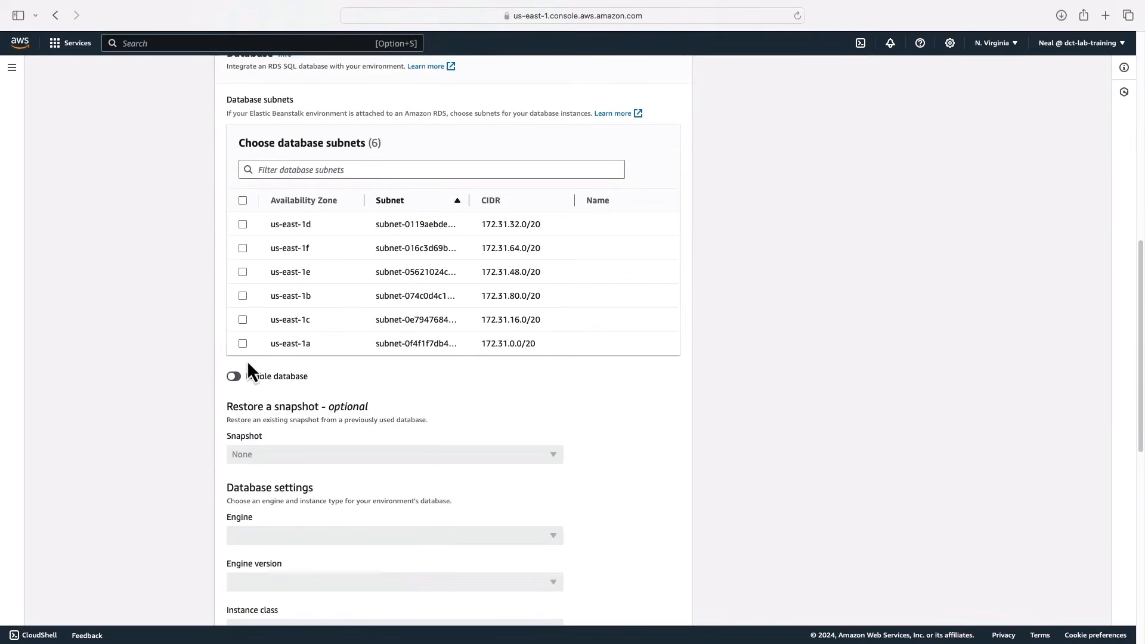
scroll(247, 360, "down", 12)
scroll(247, 362, "down", 2)
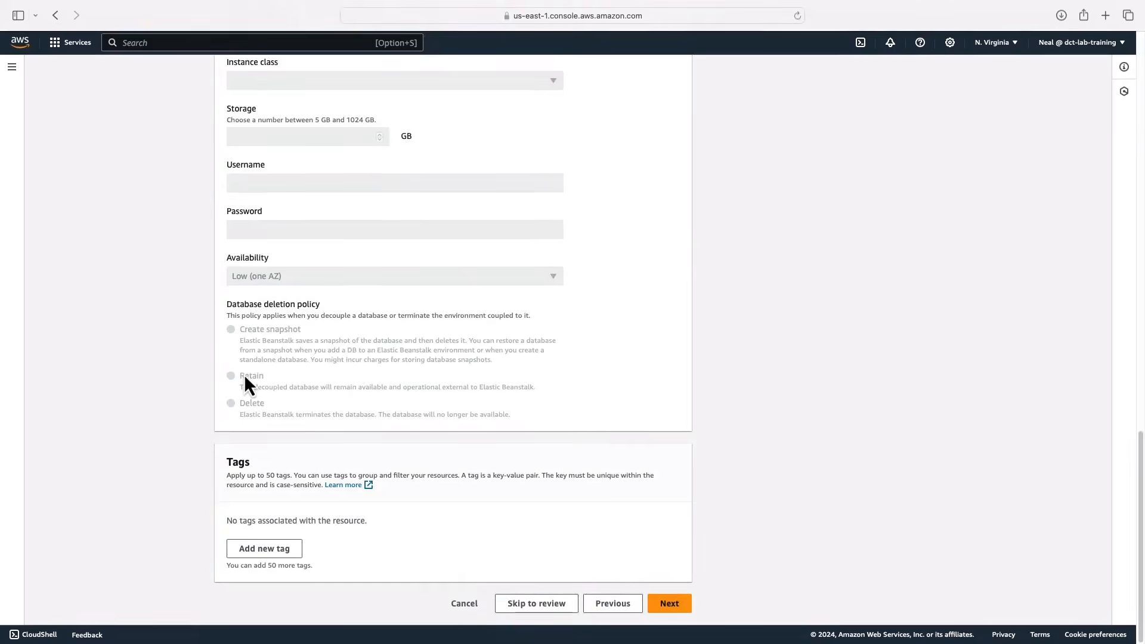
left_click(676, 605)
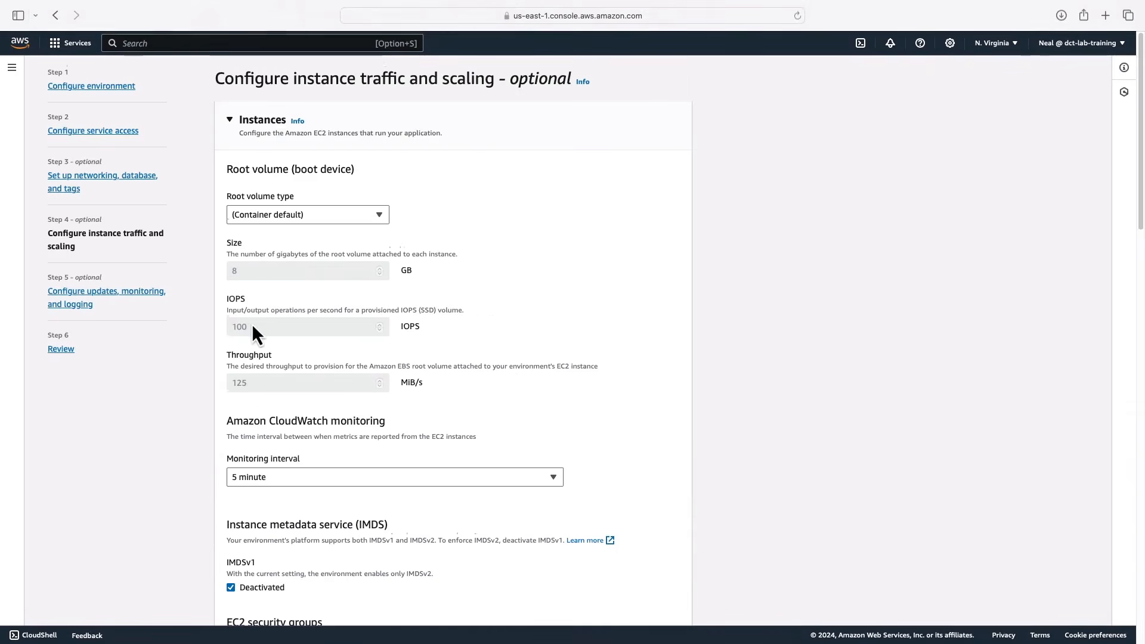
Assign the WebAccess security group to the environment's EC2 instances.
scroll(253, 332, "down", 10)
scroll(253, 327, "down", 6)
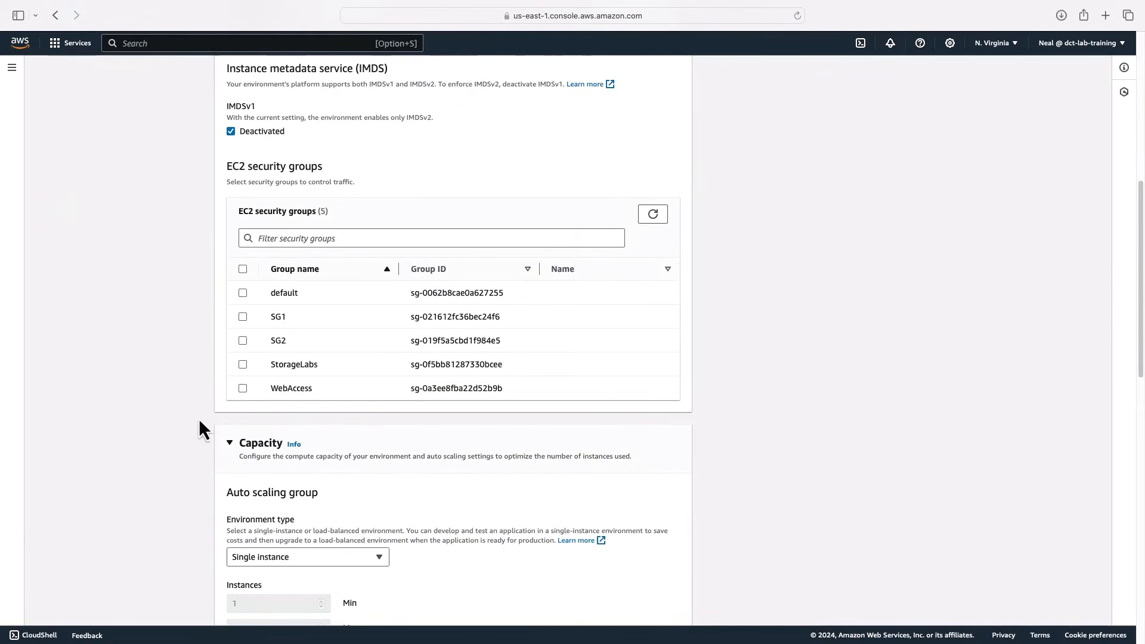
left_click(242, 388)
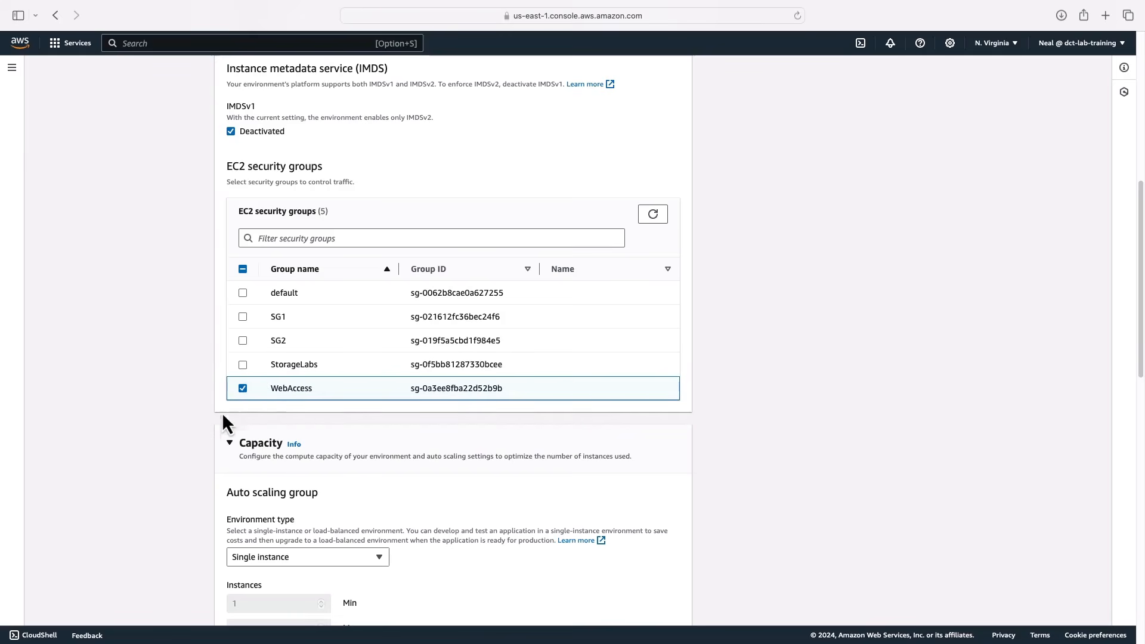
Review the environment type options for the auto scaling group, keeping Single instance.
scroll(216, 401, "down", 5)
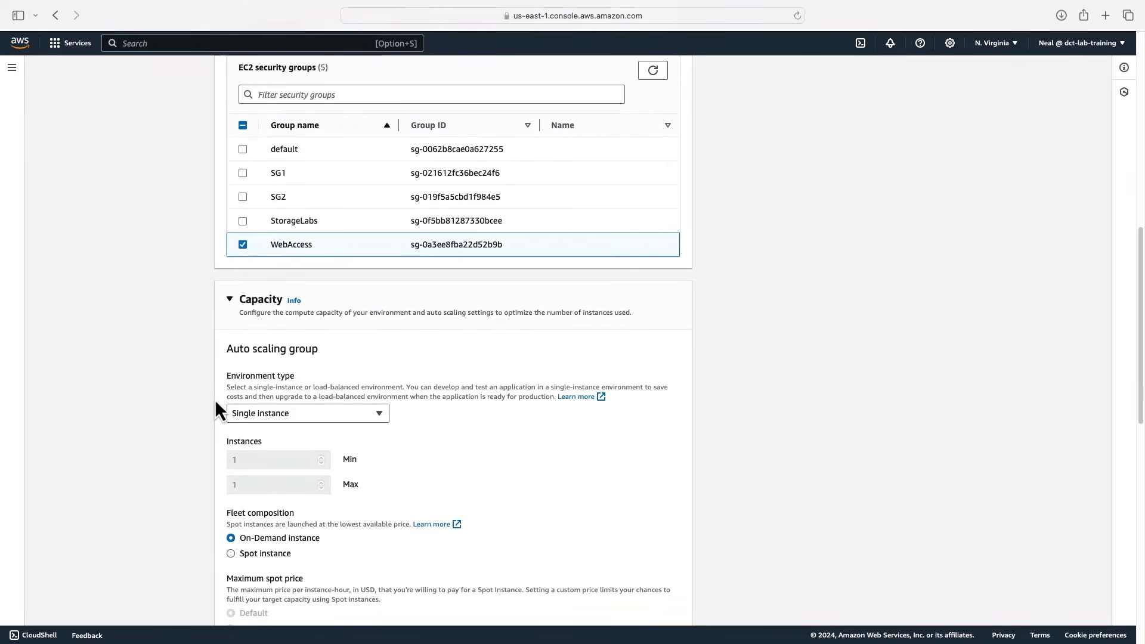
scroll(226, 436, "down", 3)
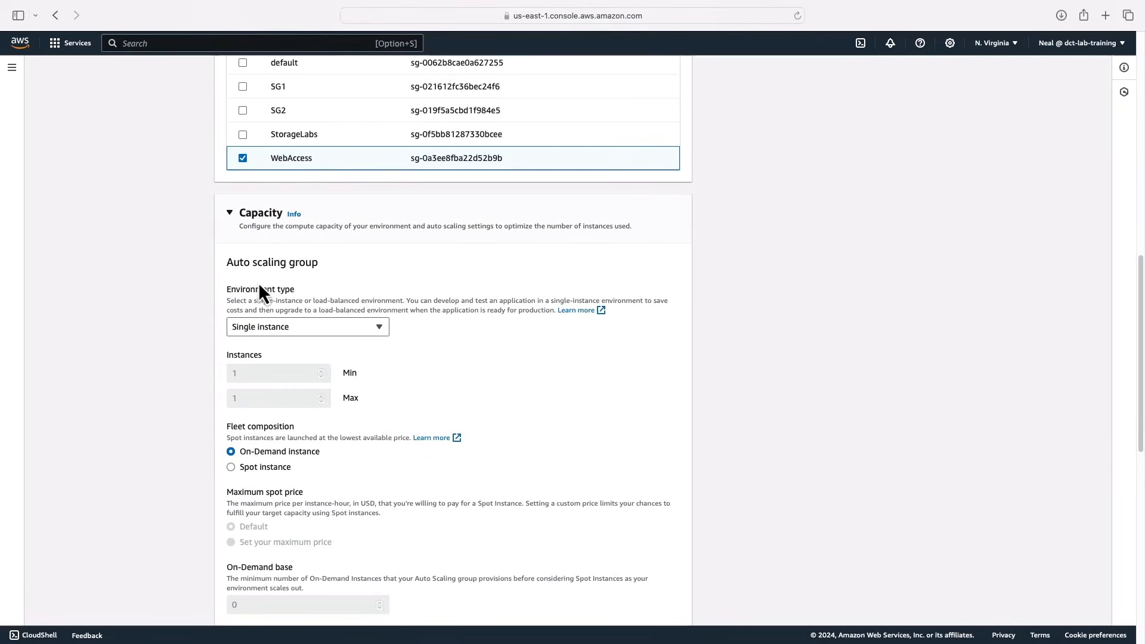
left_click(285, 330)
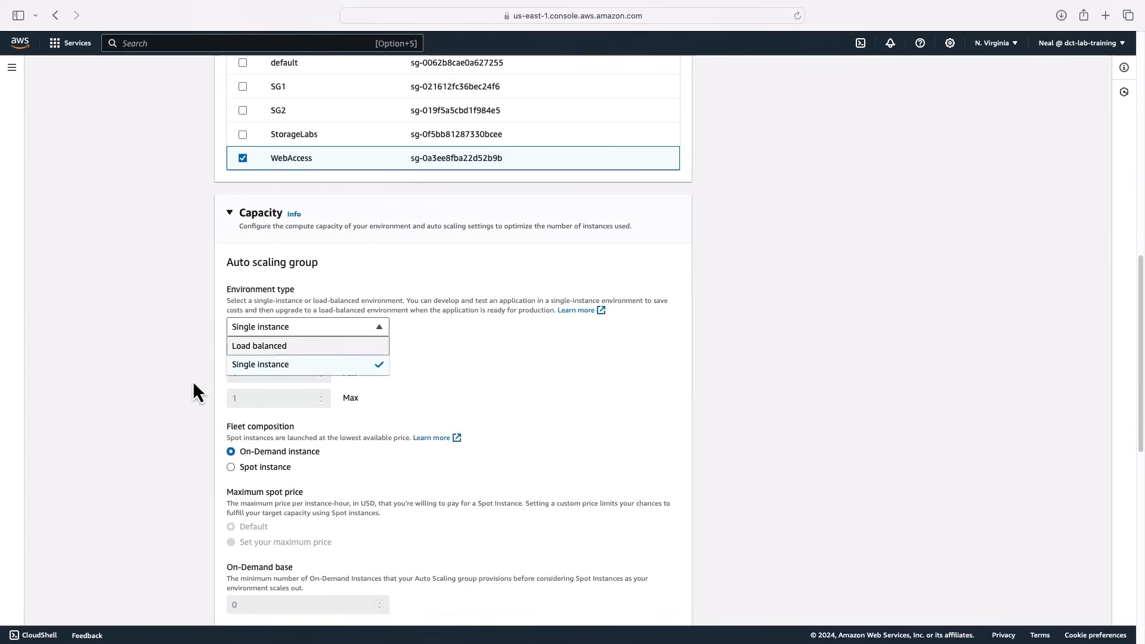
left_click(197, 423)
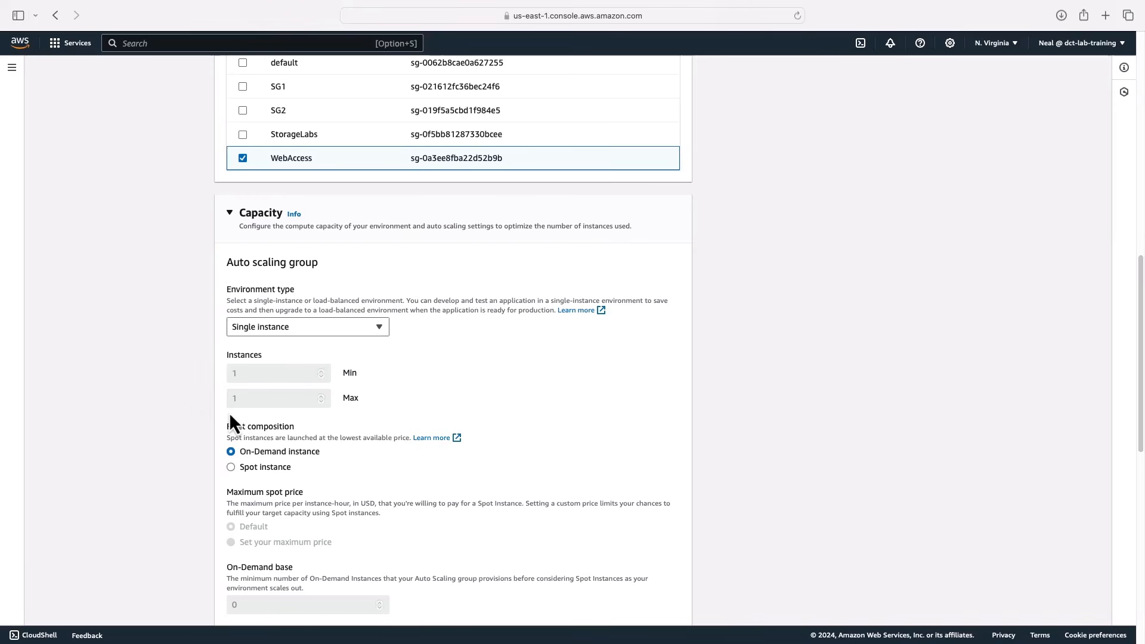
Remove the default t3.micro and t3.small instance types from the capacity settings.
scroll(229, 416, "down", 4)
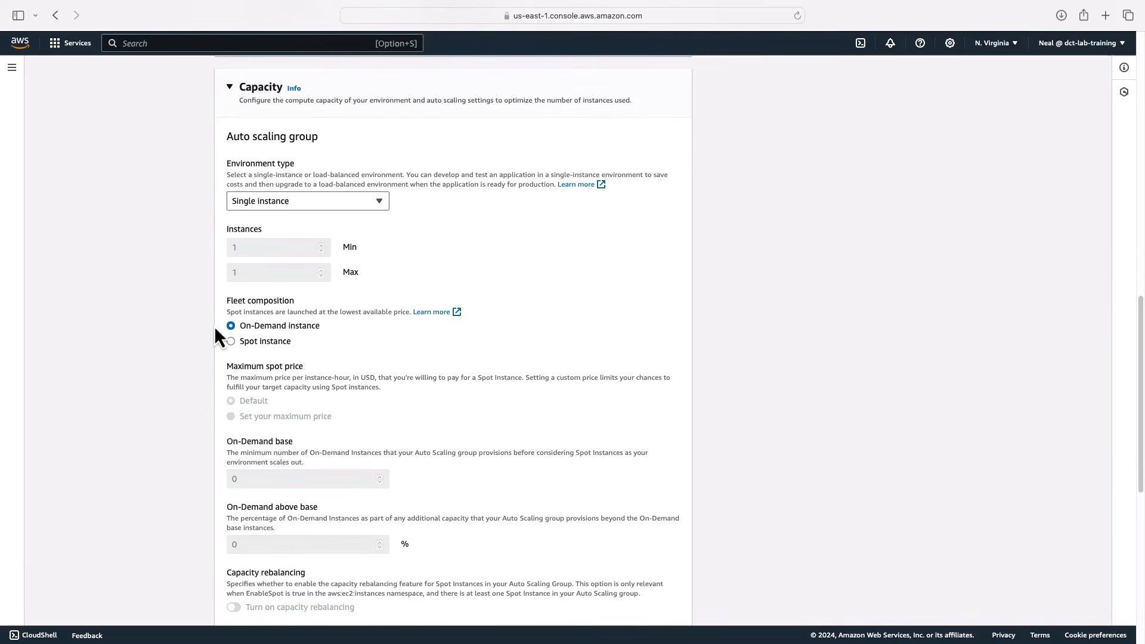
scroll(215, 329, "down", 10)
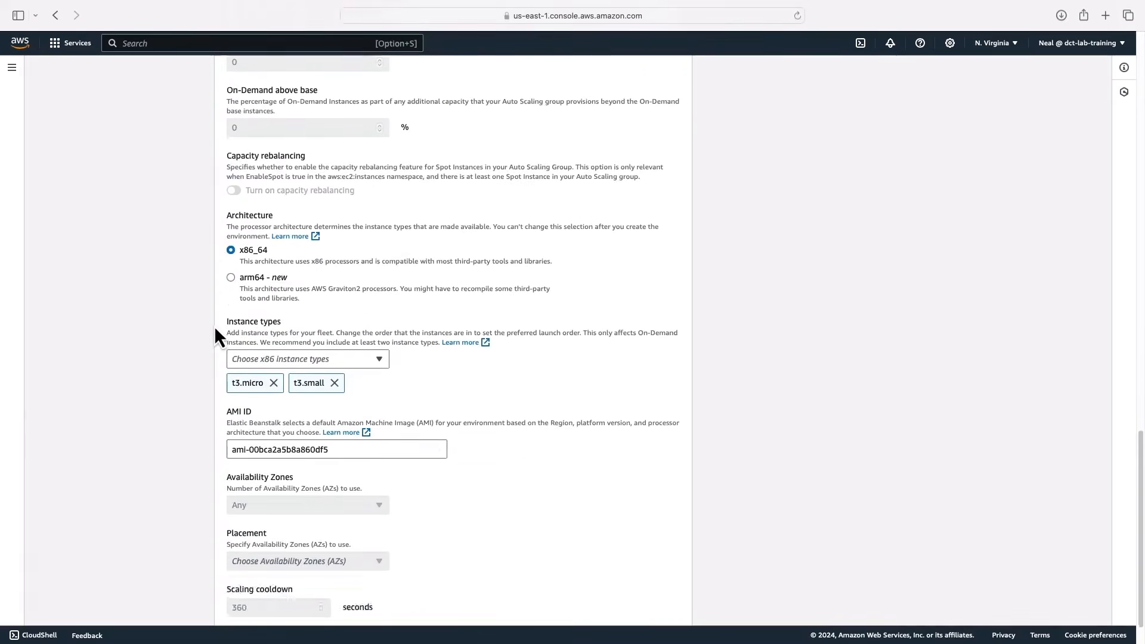
scroll(215, 327, "down", 2)
left_click(274, 337)
left_click(272, 337)
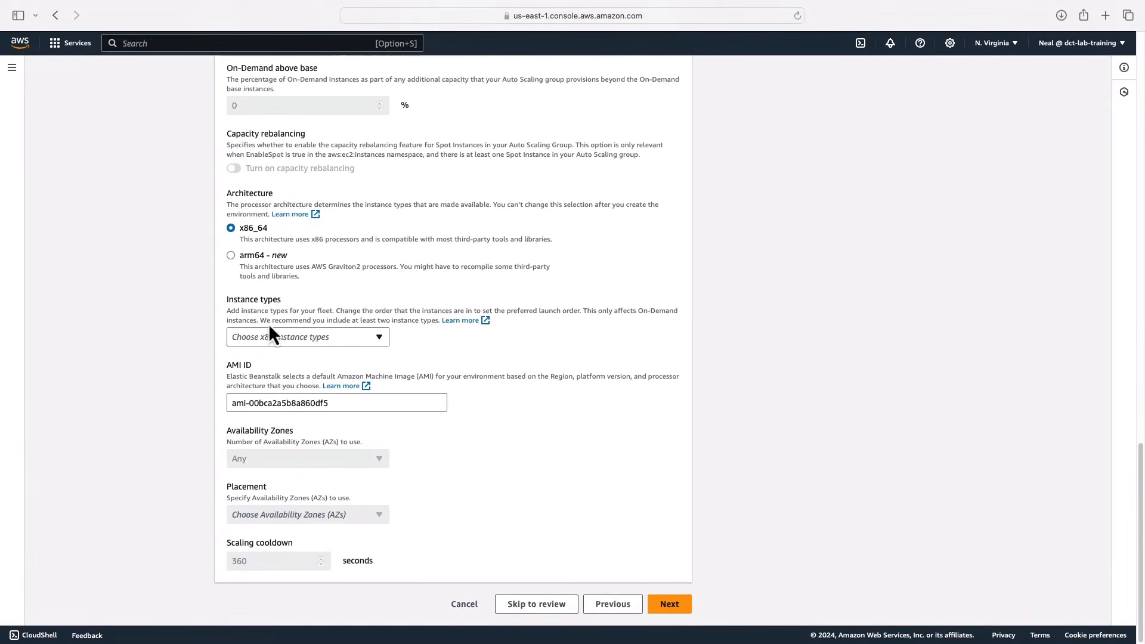
Choose t2.micro as the only instance type and continue to the updates, monitoring, and logging configuration.
left_click(270, 336)
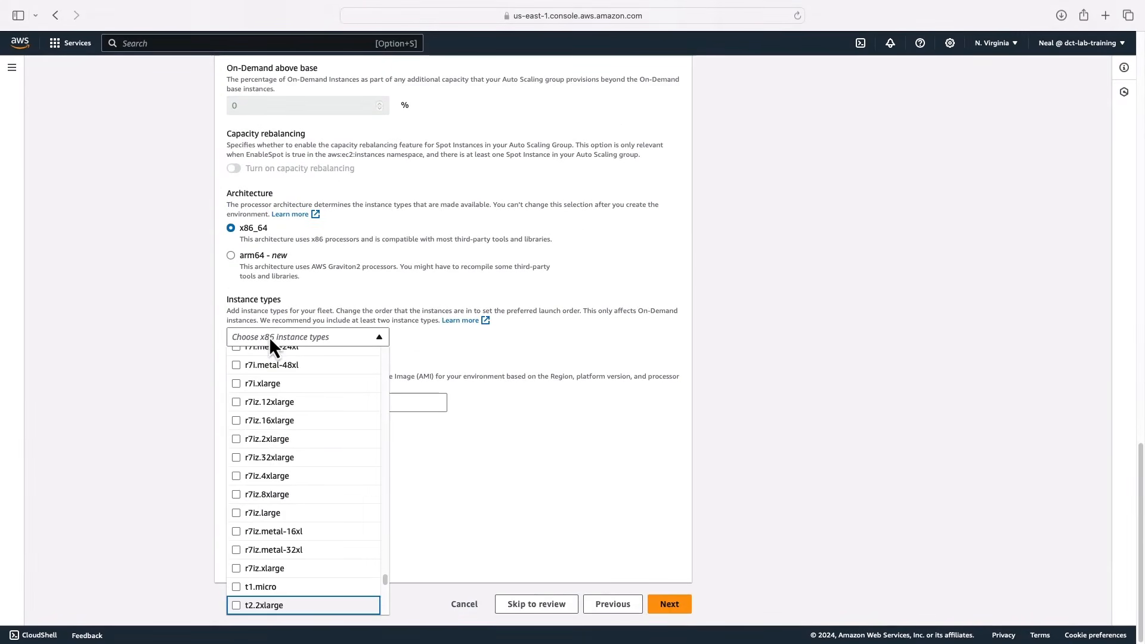
scroll(287, 453, "down", 20)
left_click(237, 498)
left_click(187, 353)
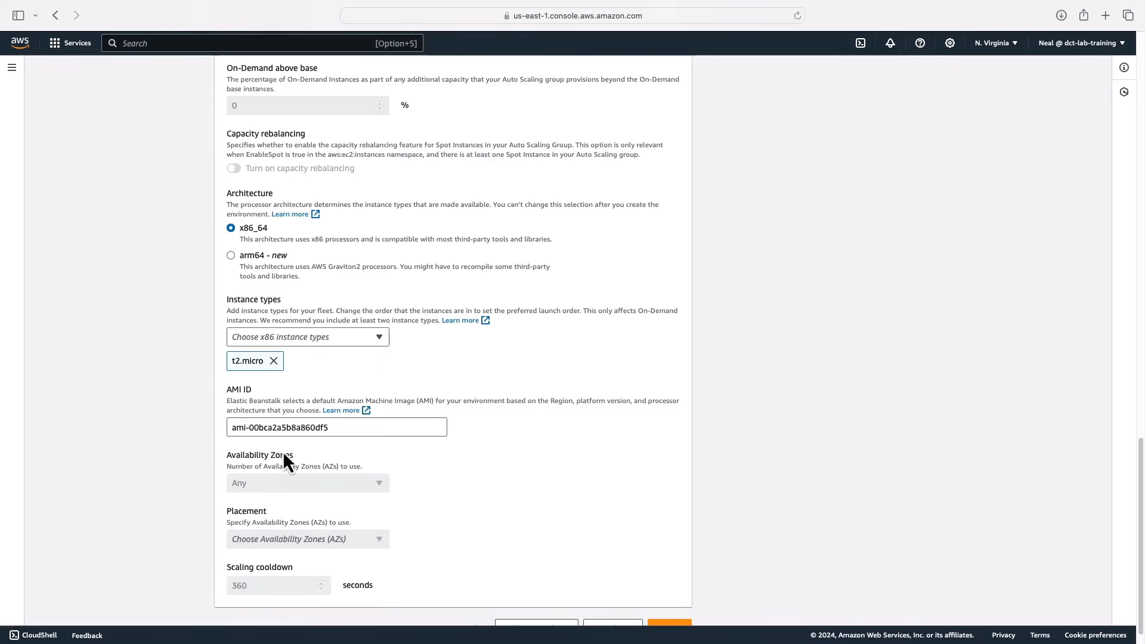
scroll(245, 391, "down", 1)
left_click(668, 604)
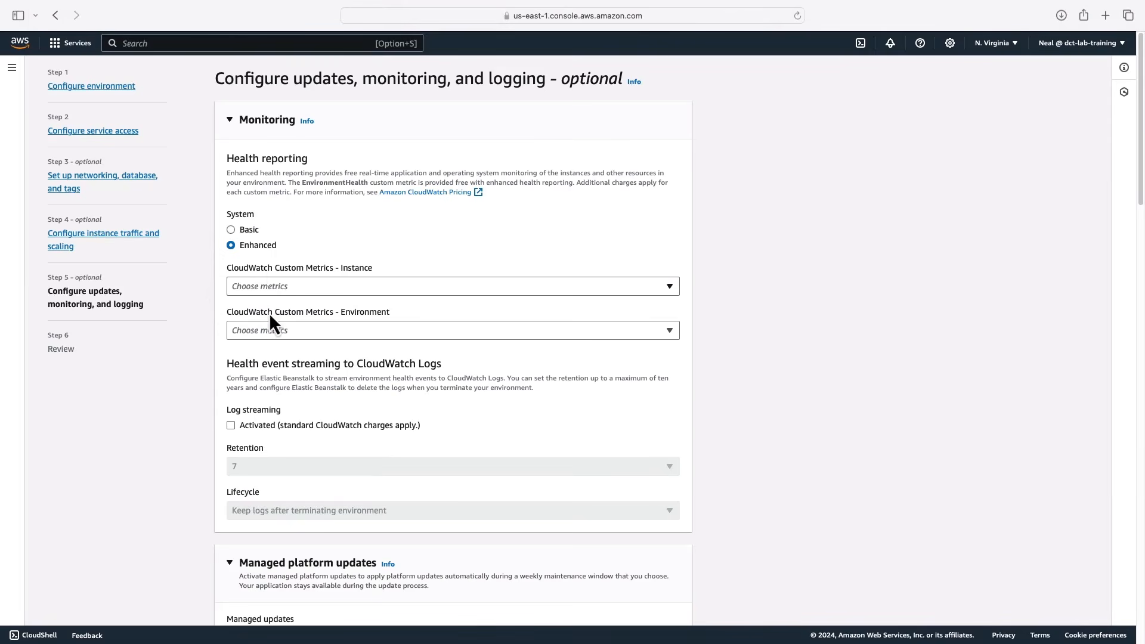
Set the health reporting system to Basic in the monitoring settings.
left_click(231, 232)
scroll(231, 234, "down", 5)
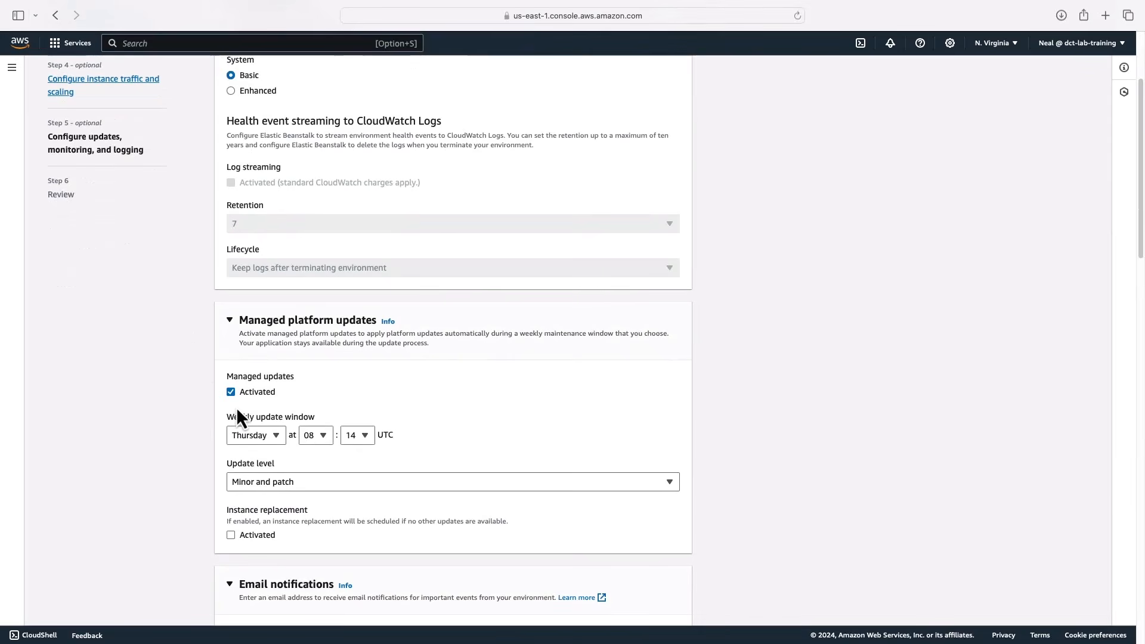
scroll(236, 406, "up", 2)
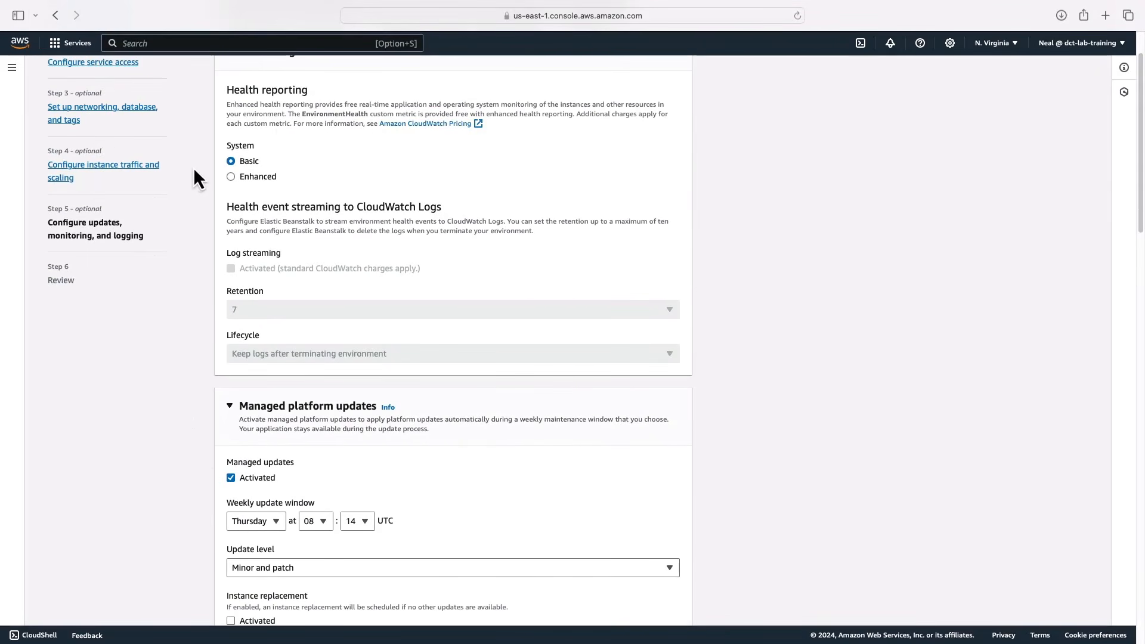
scroll(194, 174, "down", 1)
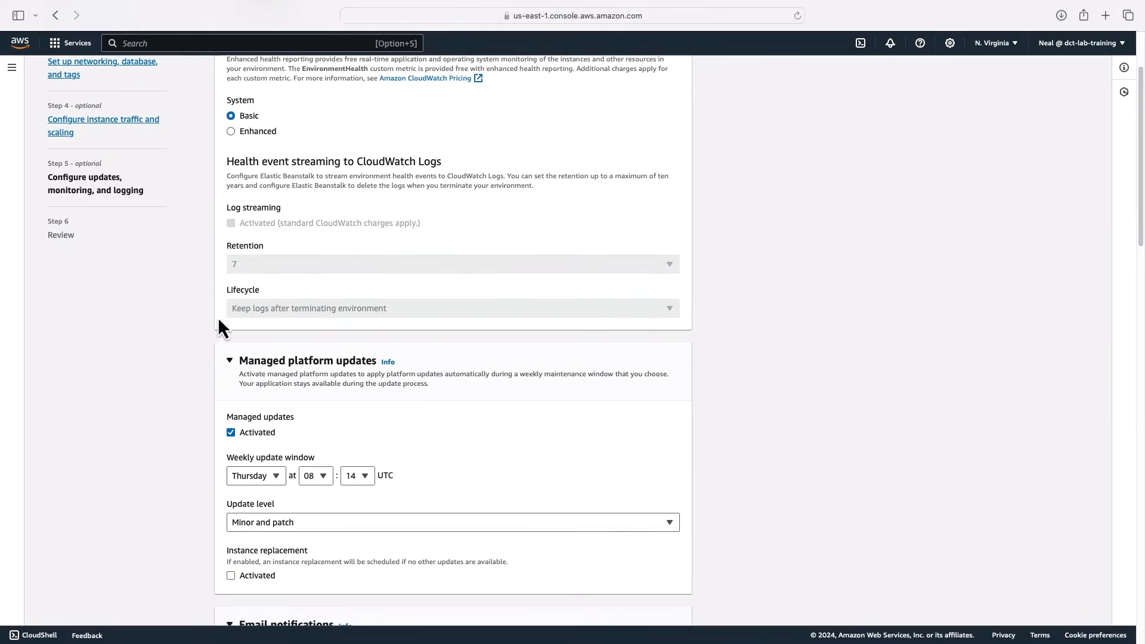
Deactivate managed updates for the environment's platform.
scroll(220, 311, "down", 2)
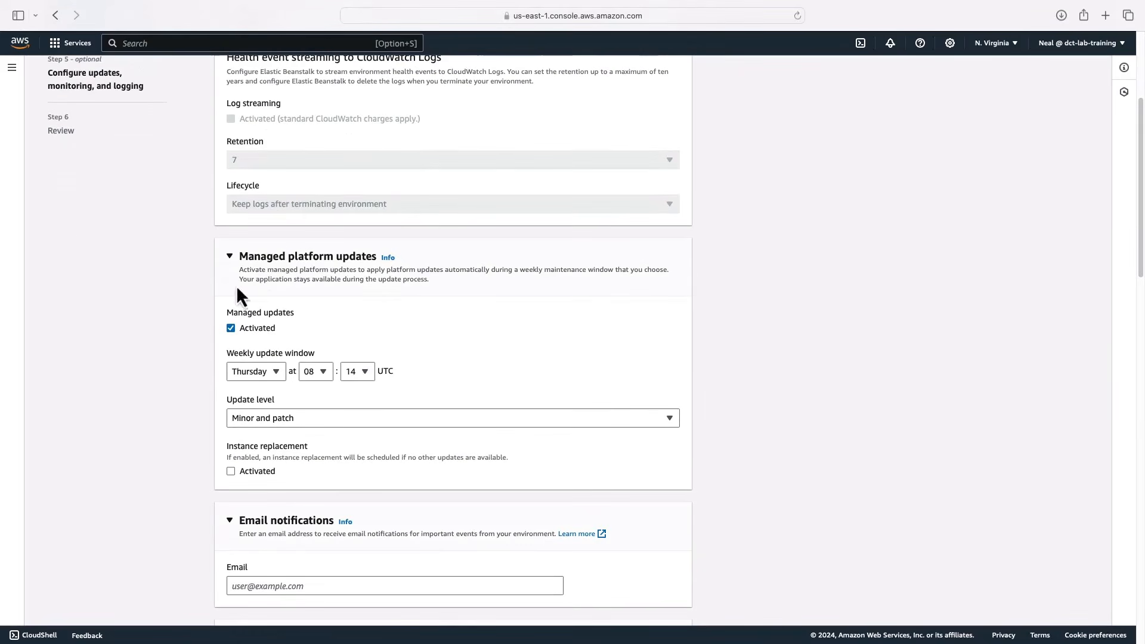
left_click(231, 329)
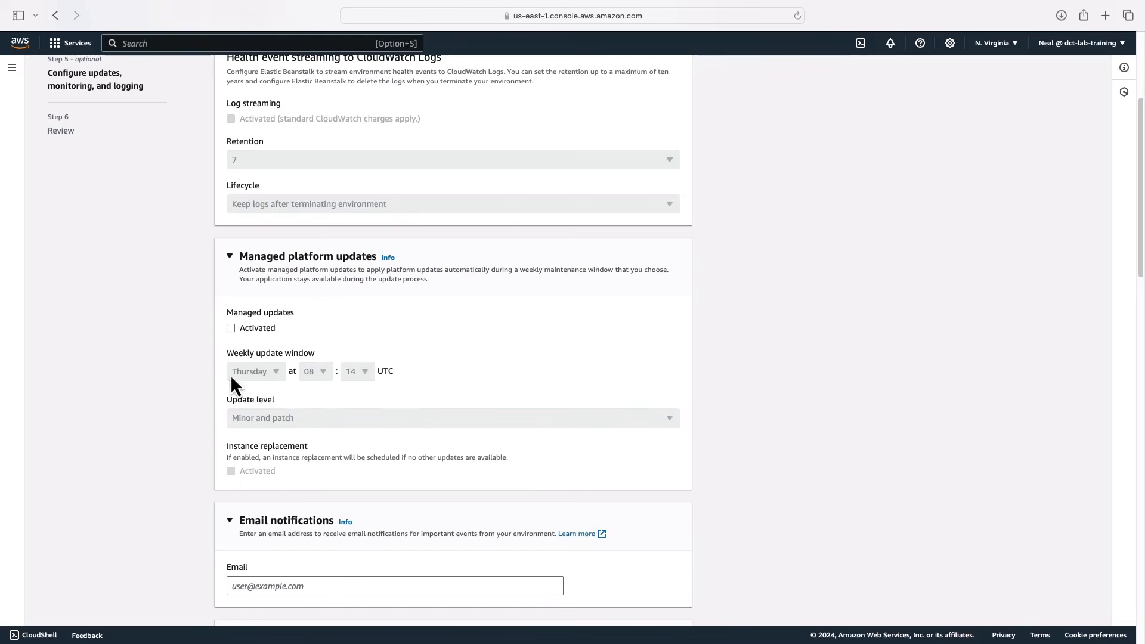
scroll(232, 400, "down", 2)
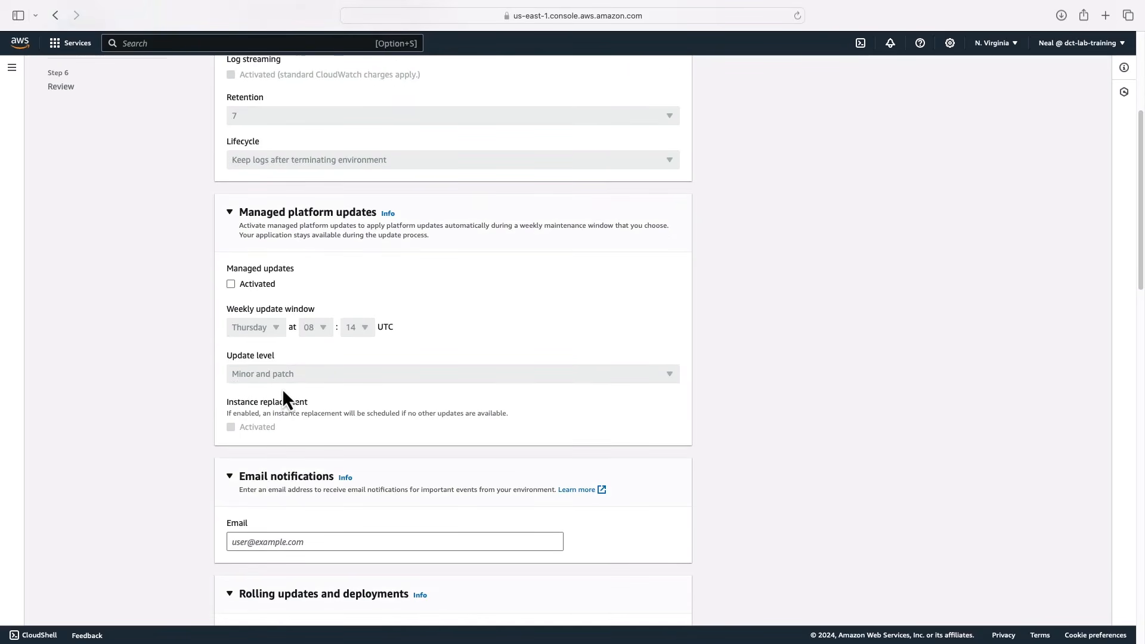
Examine the deployment policy options for application deployments in the rolling updates and deployments settings.
scroll(280, 394, "down", 5)
scroll(264, 376, "down", 6)
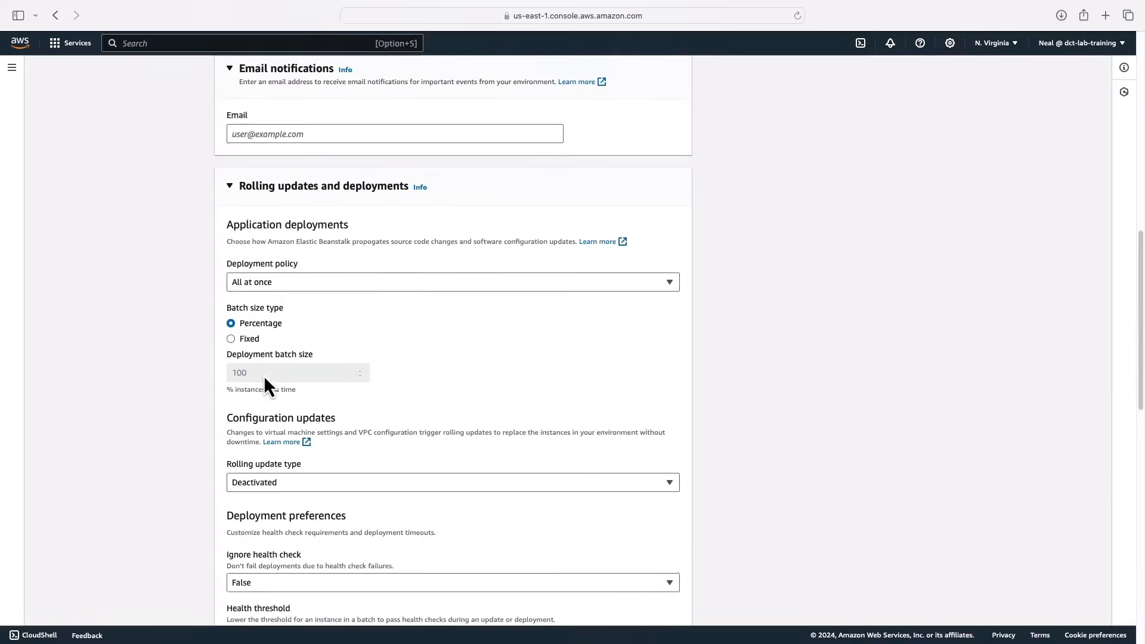
scroll(264, 382, "down", 1)
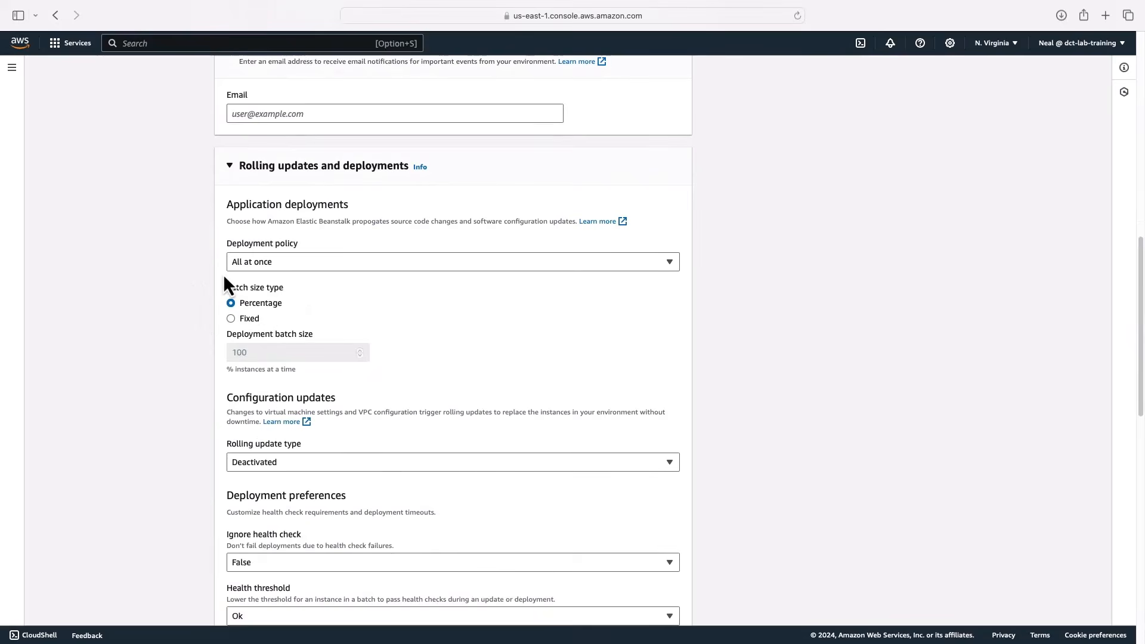
left_click(283, 266)
left_click(283, 262)
scroll(206, 296, "down", 3)
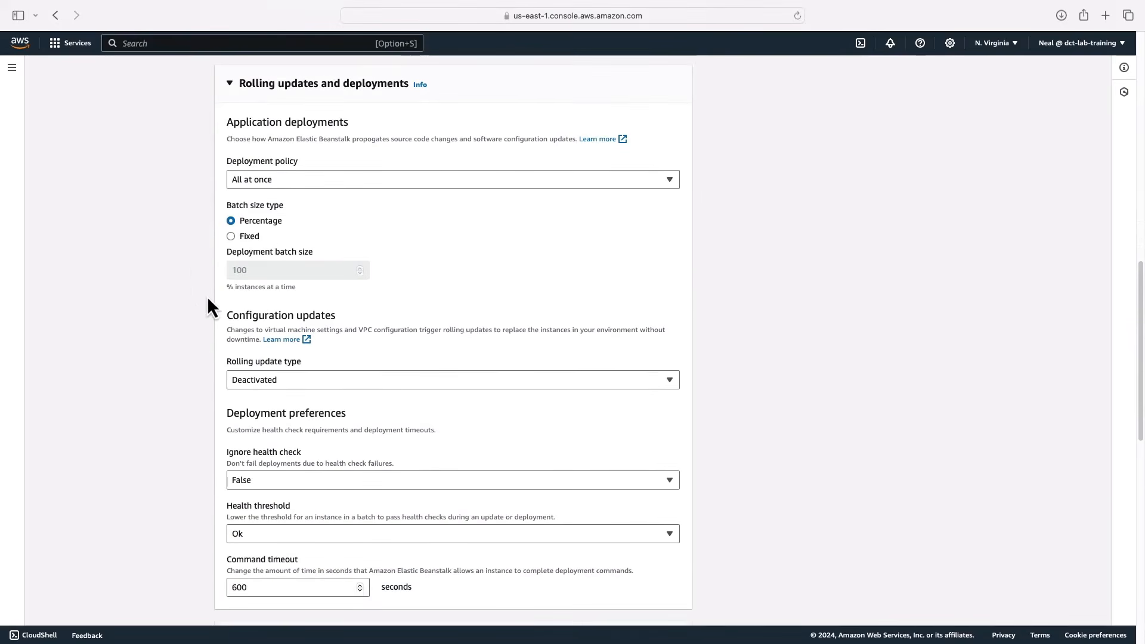
Accept the default platform software settings with the Nginx proxy server and continue to the configuration review.
scroll(206, 295, "down", 14)
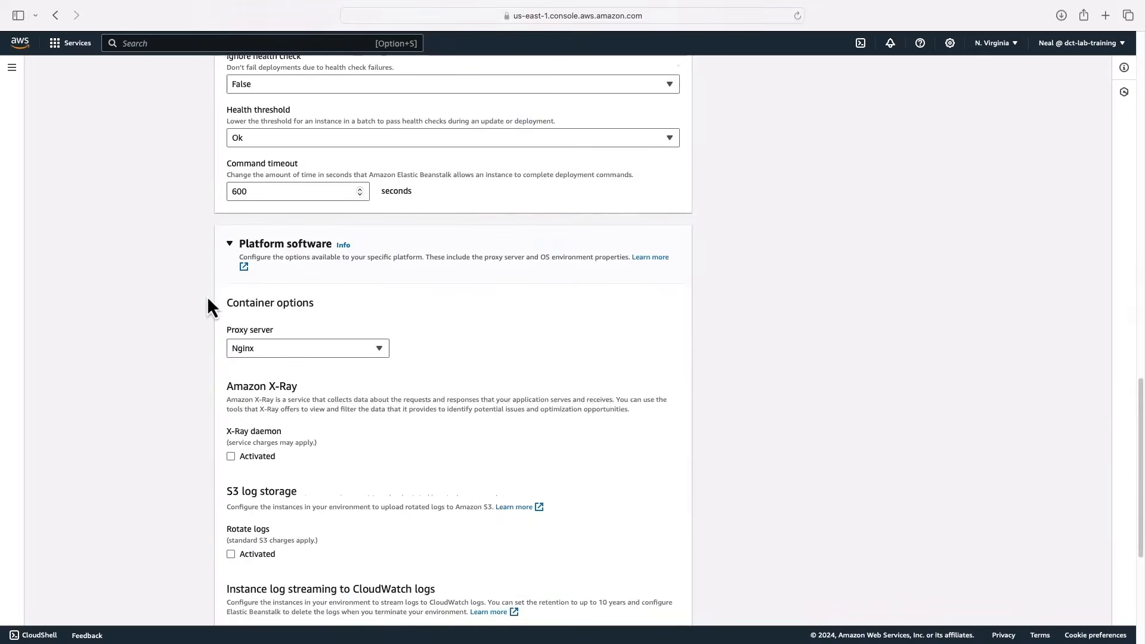
scroll(208, 298, "down", 3)
scroll(179, 381, "down", 1)
scroll(176, 402, "down", 3)
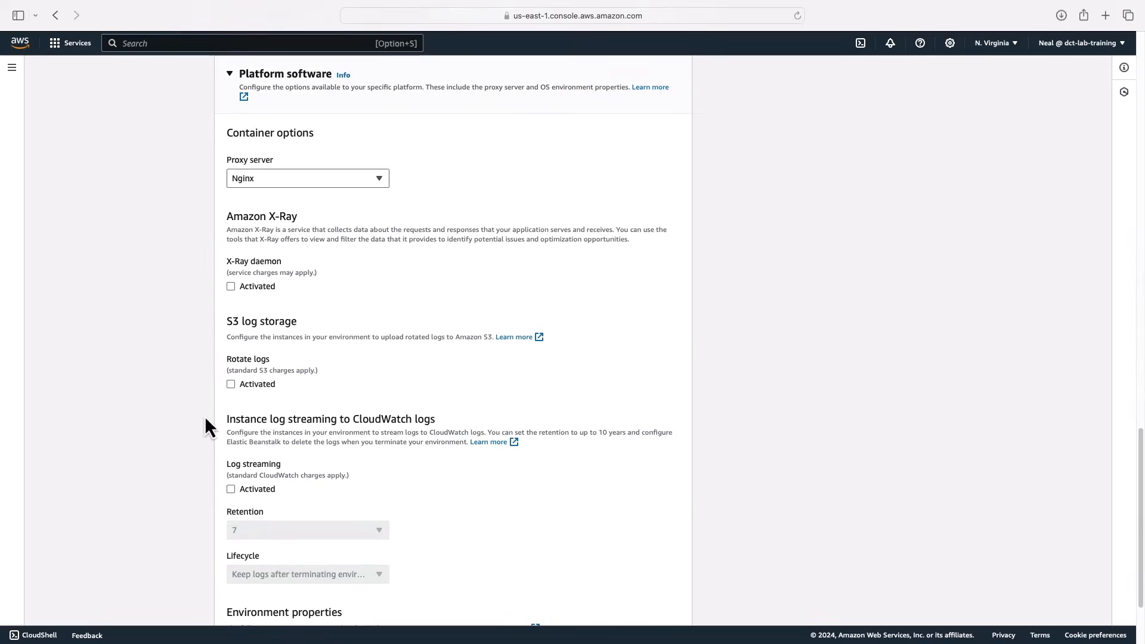
scroll(204, 421, "down", 5)
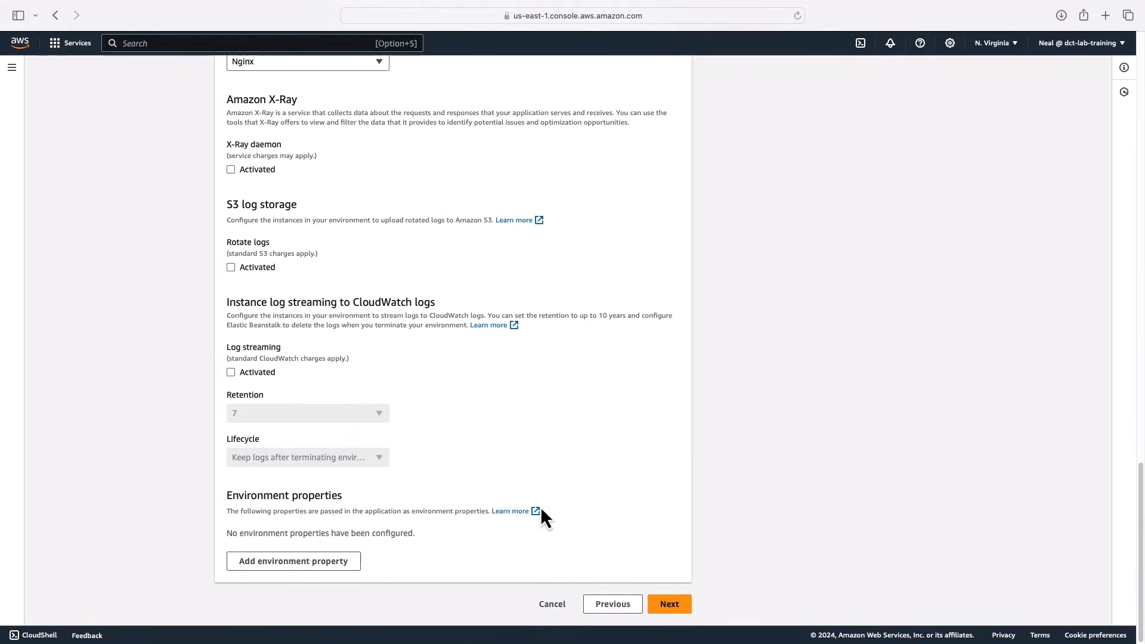
left_click(675, 606)
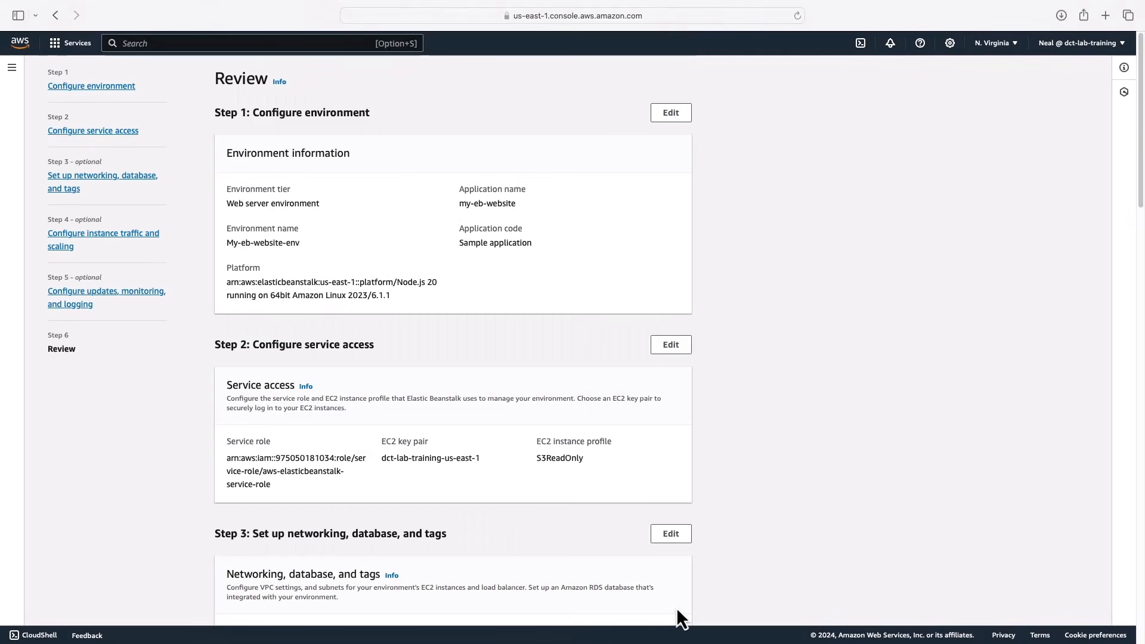
Check the configuration summary through to its end and submit it to create the environment.
scroll(677, 609, "down", 10)
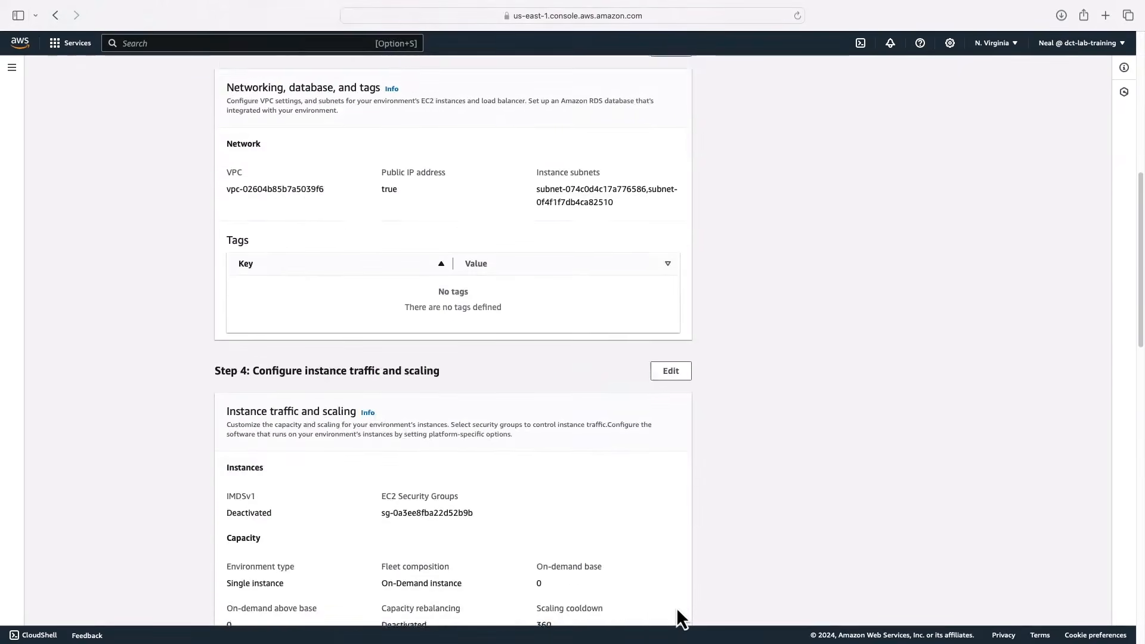
scroll(677, 609, "down", 14)
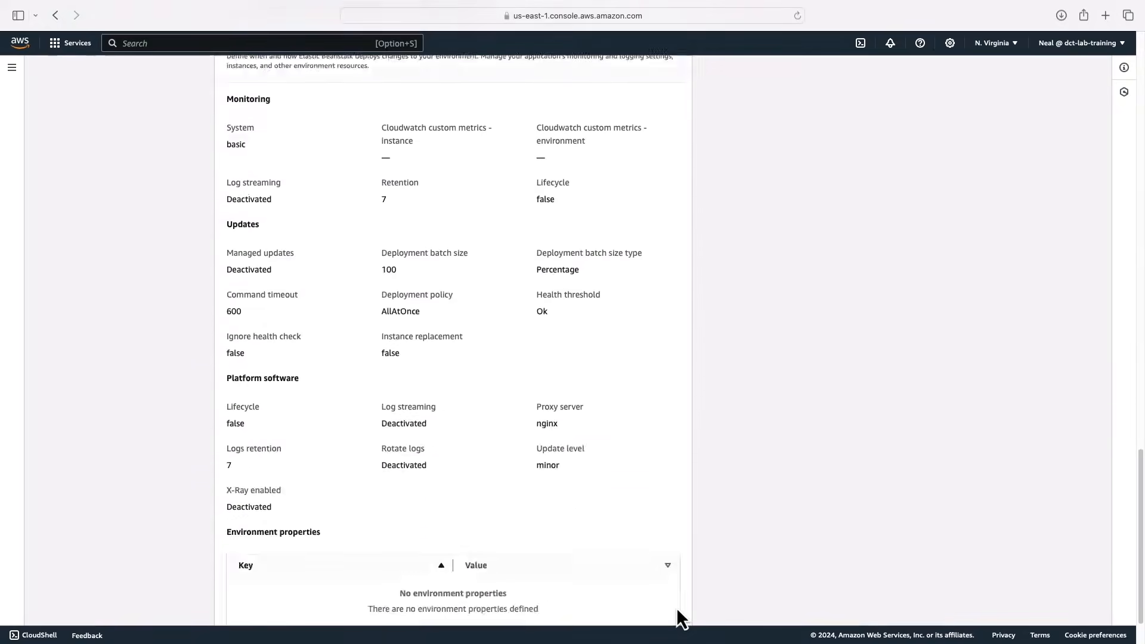
left_click(666, 606)
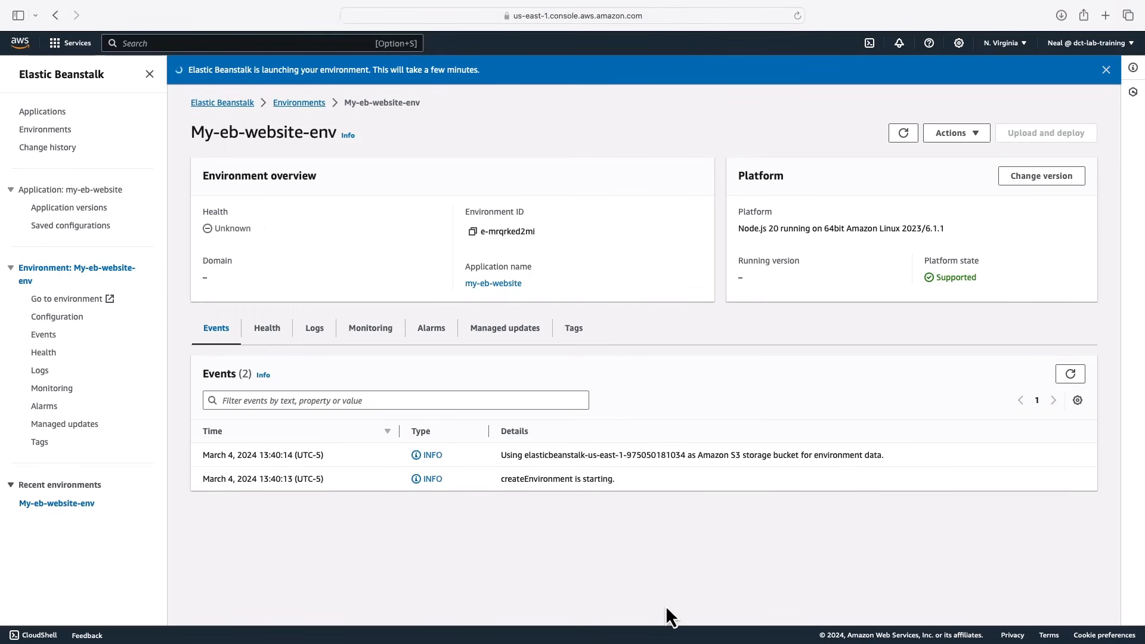
Refresh the environment's events and examine the launch entries for the security group, Elastic IP, and EC2 instance.
left_click(1070, 374)
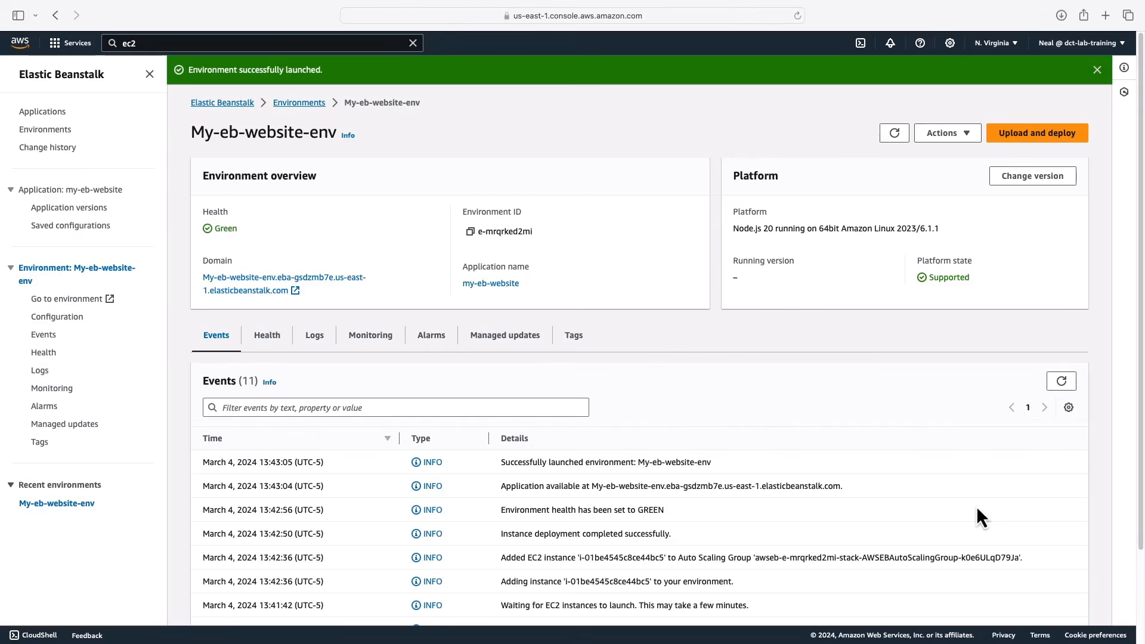
scroll(978, 510, "down", 3)
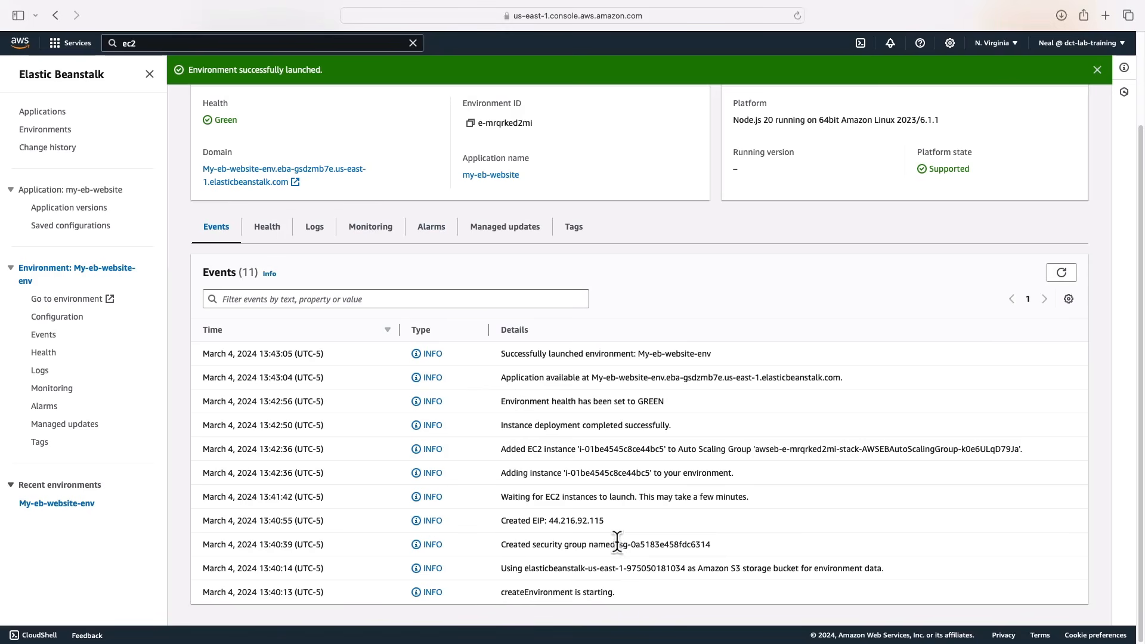
left_click_drag(619, 545, 719, 548)
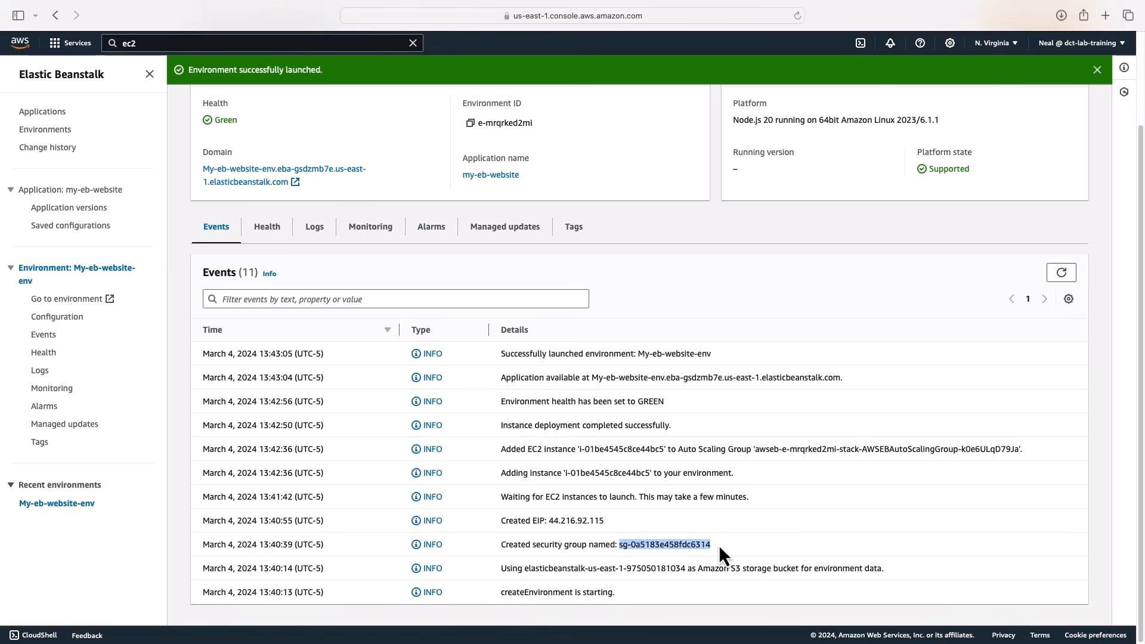
scroll(652, 600, "down", 3)
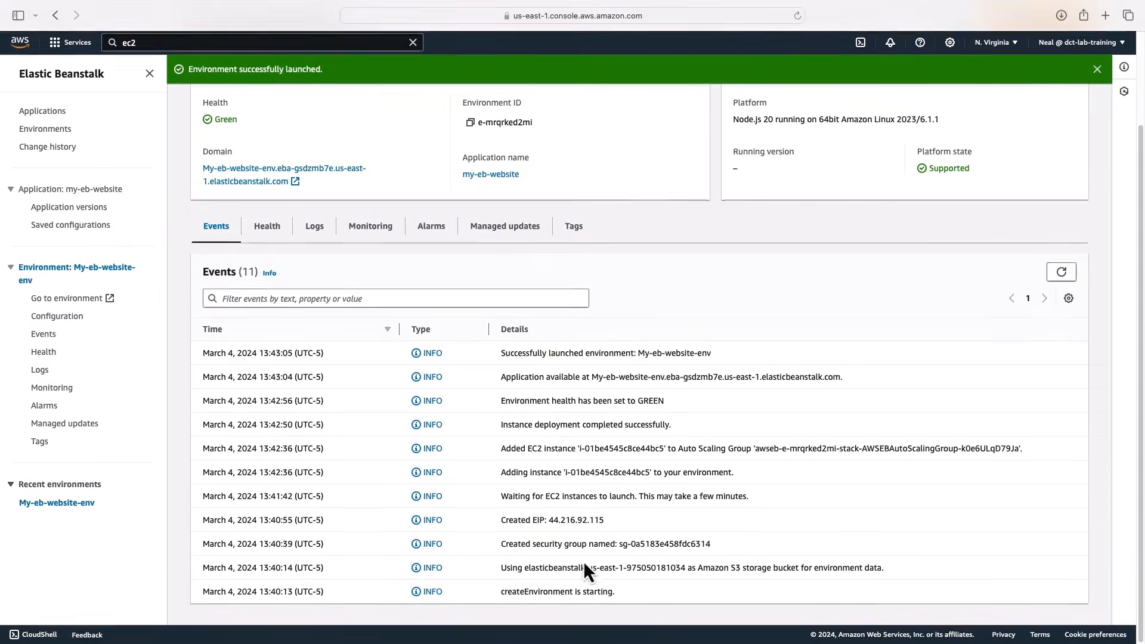
left_click_drag(618, 550, 718, 548)
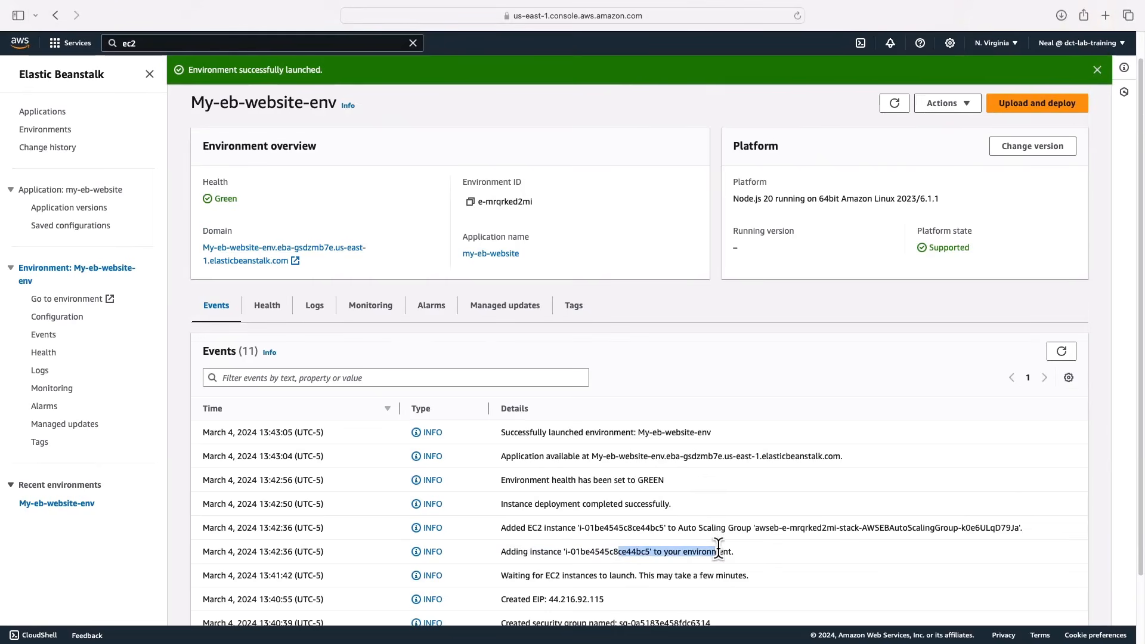
scroll(718, 547, "down", 2)
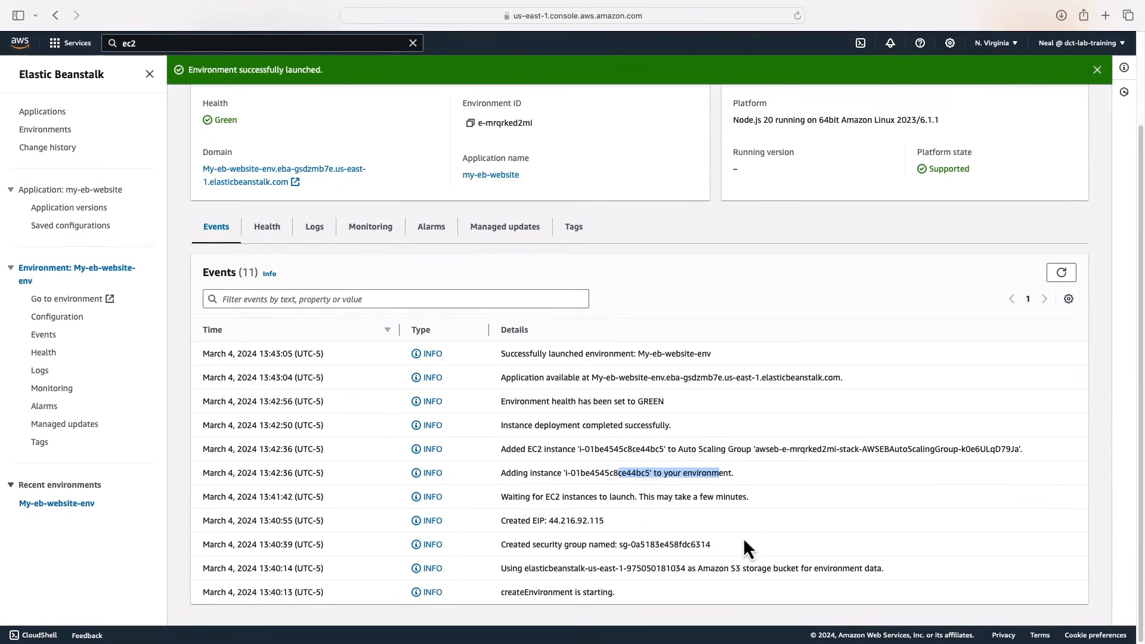
left_click(557, 528)
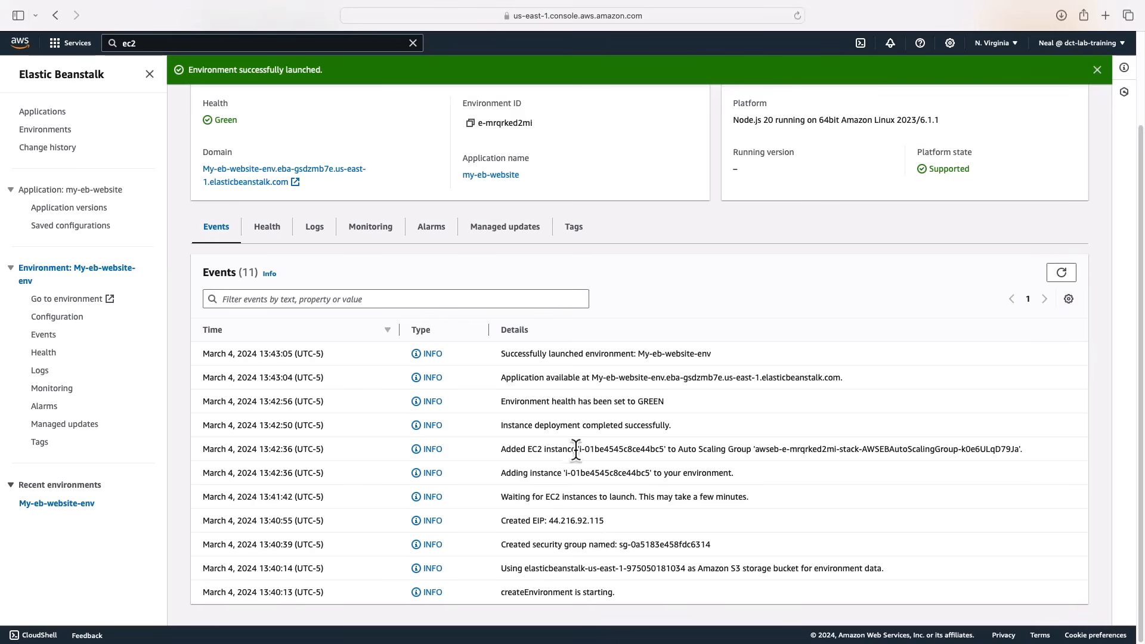
Open the domain link of My-eb-website-env to view the deployed sample application.
scroll(577, 442, "up", 1)
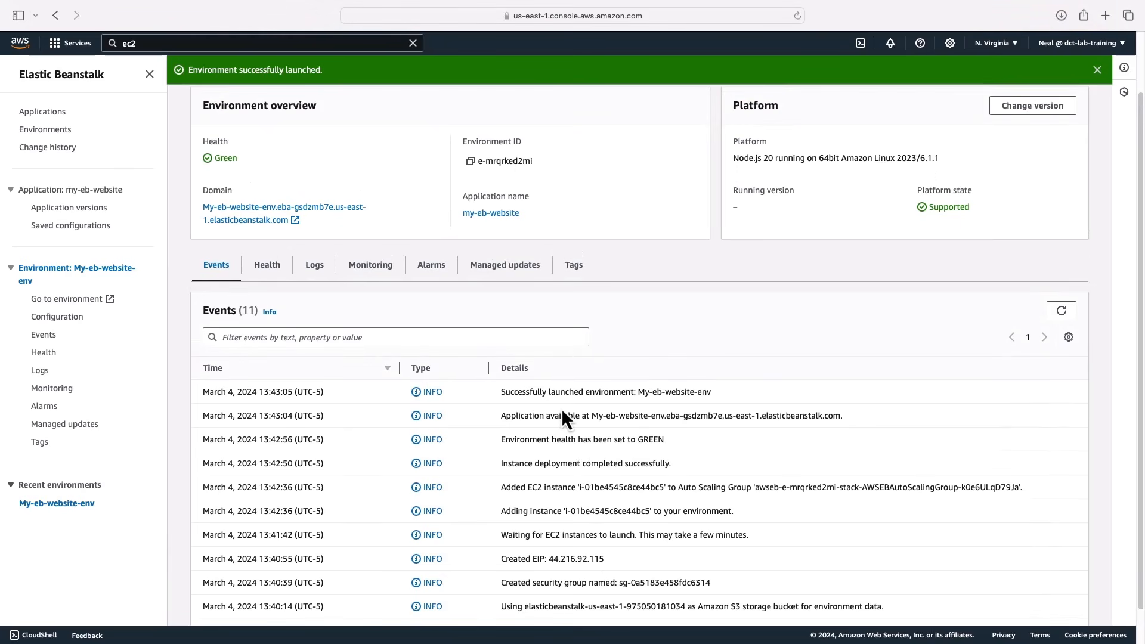
scroll(644, 423, "up", 2)
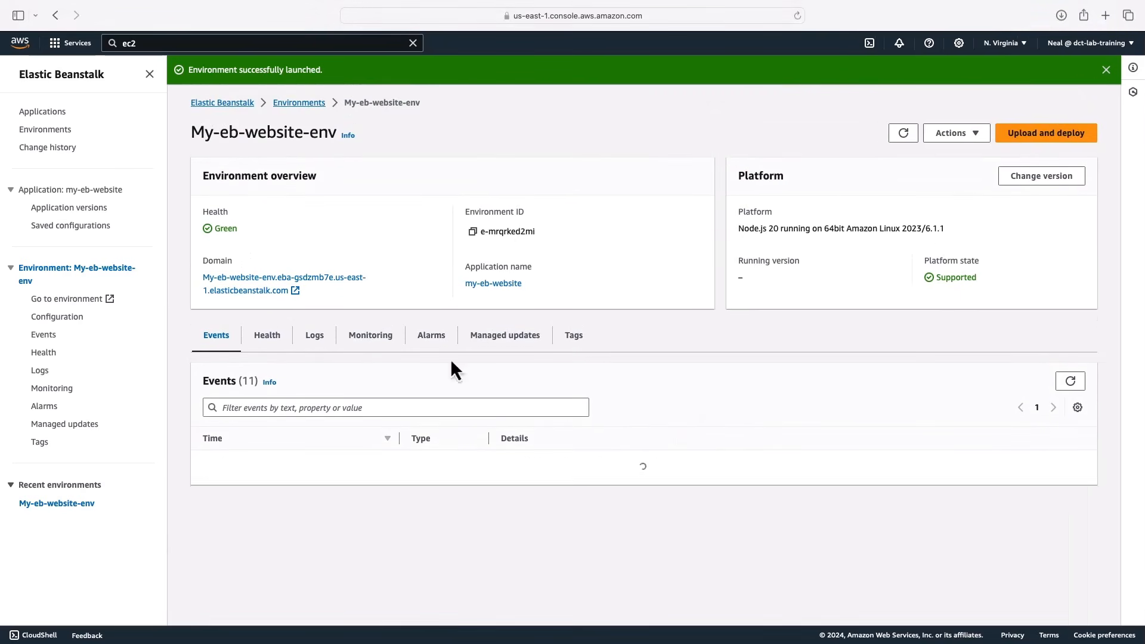
left_click(232, 291)
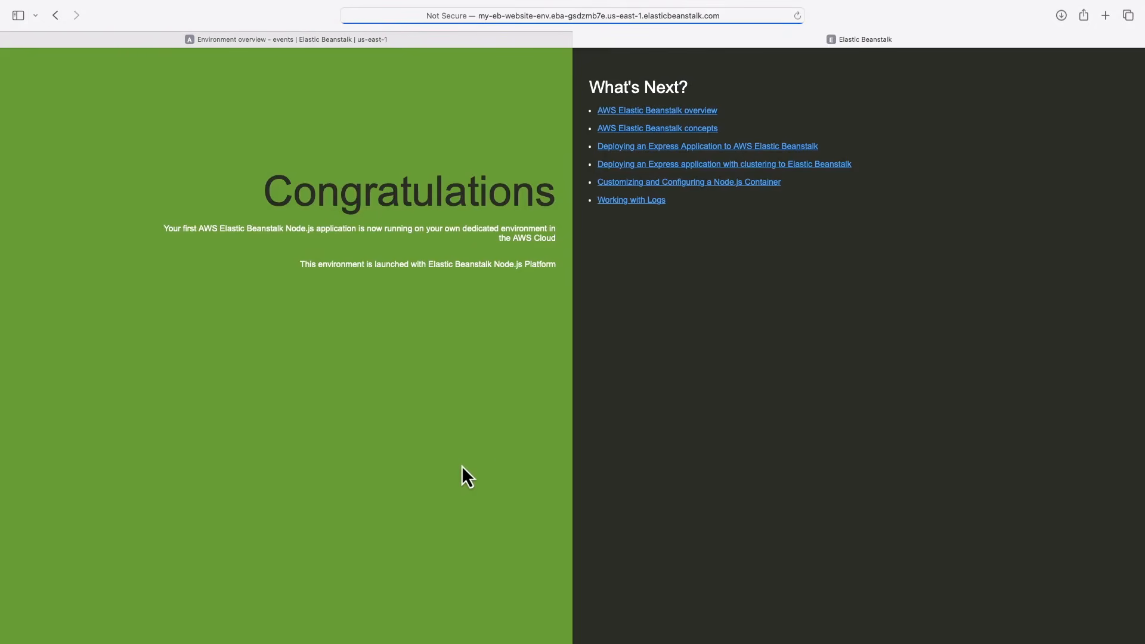
Return to the AWS console, search for ec2, and open the EC2 dashboard in a separate browser tab.
left_click(431, 37)
left_click(262, 60)
type("ec2")
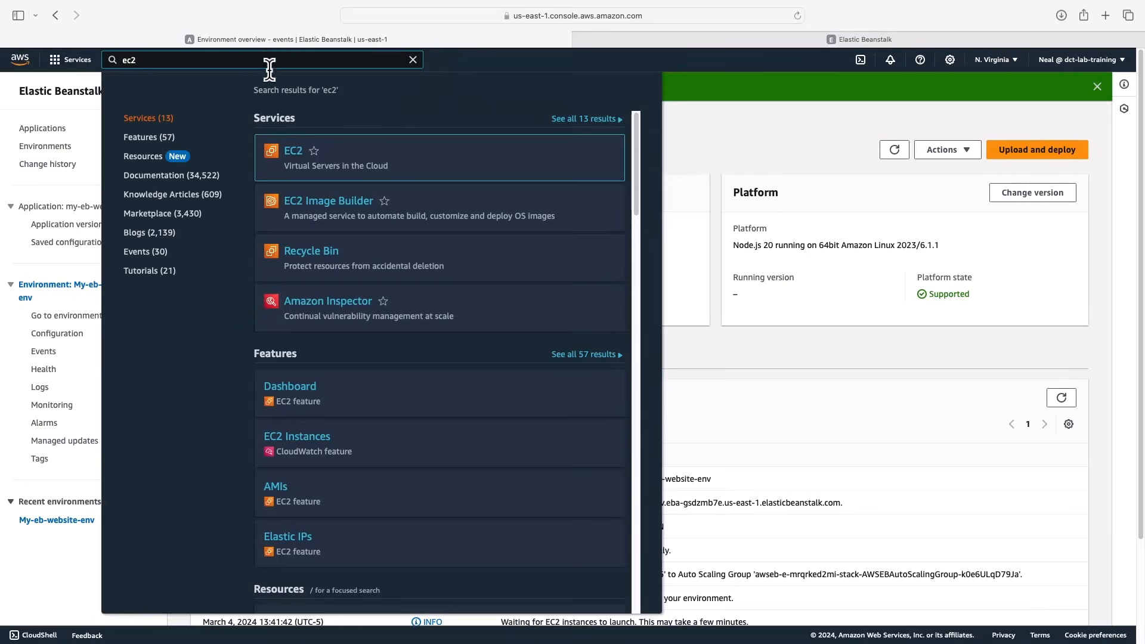
right_click(293, 153)
left_click(298, 160)
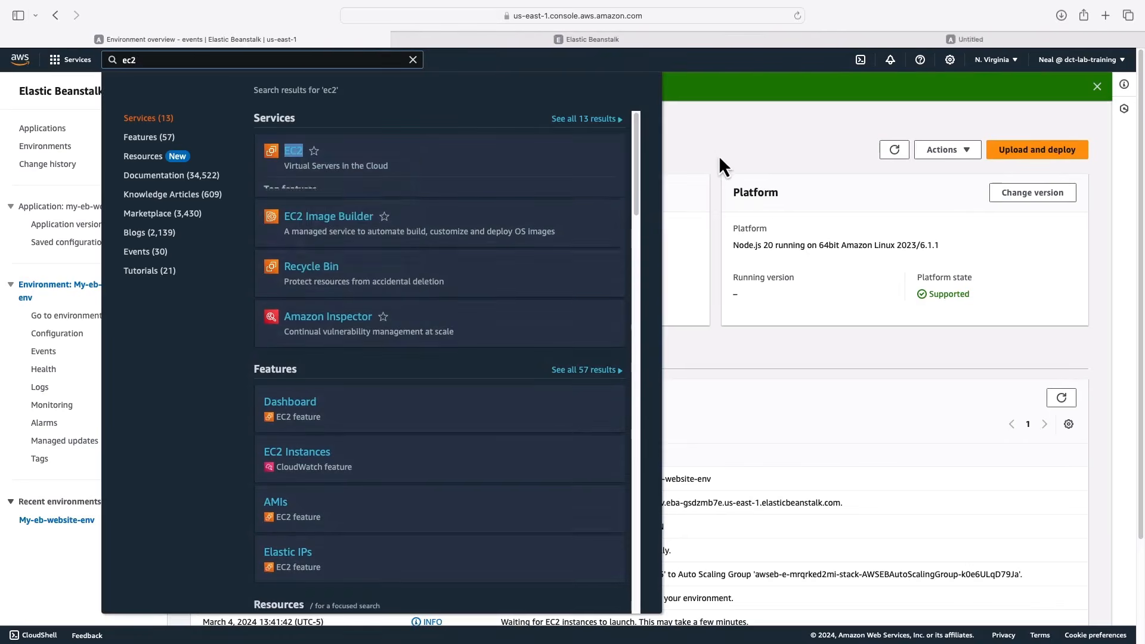
left_click(717, 154)
left_click(856, 41)
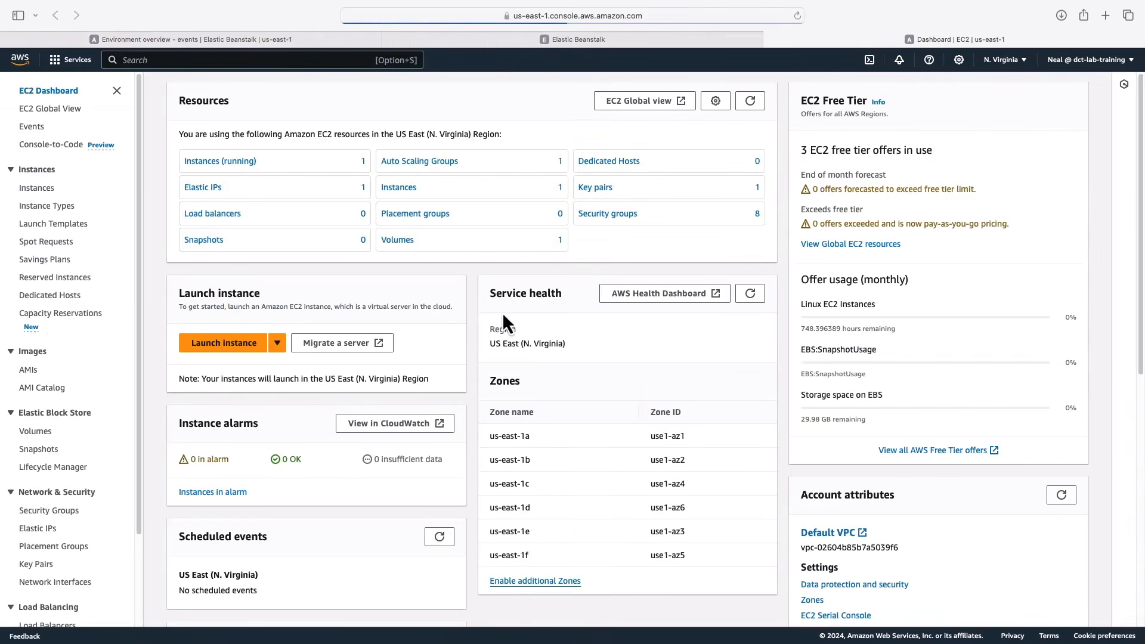
Connect to the running My-eb-website-env instance through EC2 Instance Connect as root, view its terminal, and close the session.
left_click(206, 162)
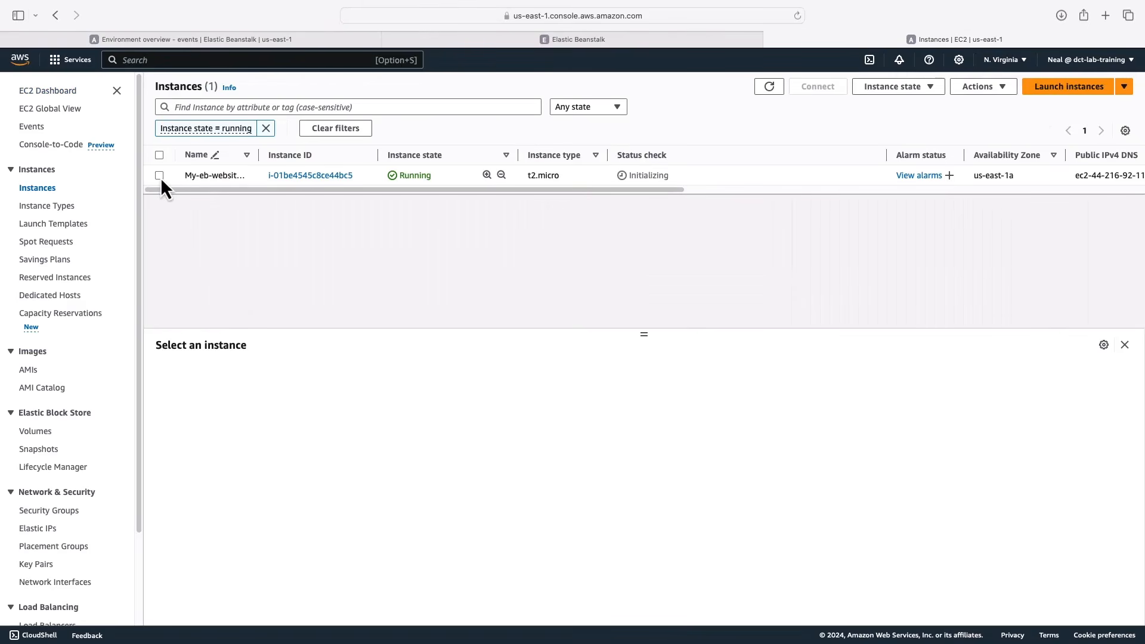
left_click(159, 175)
left_click(815, 87)
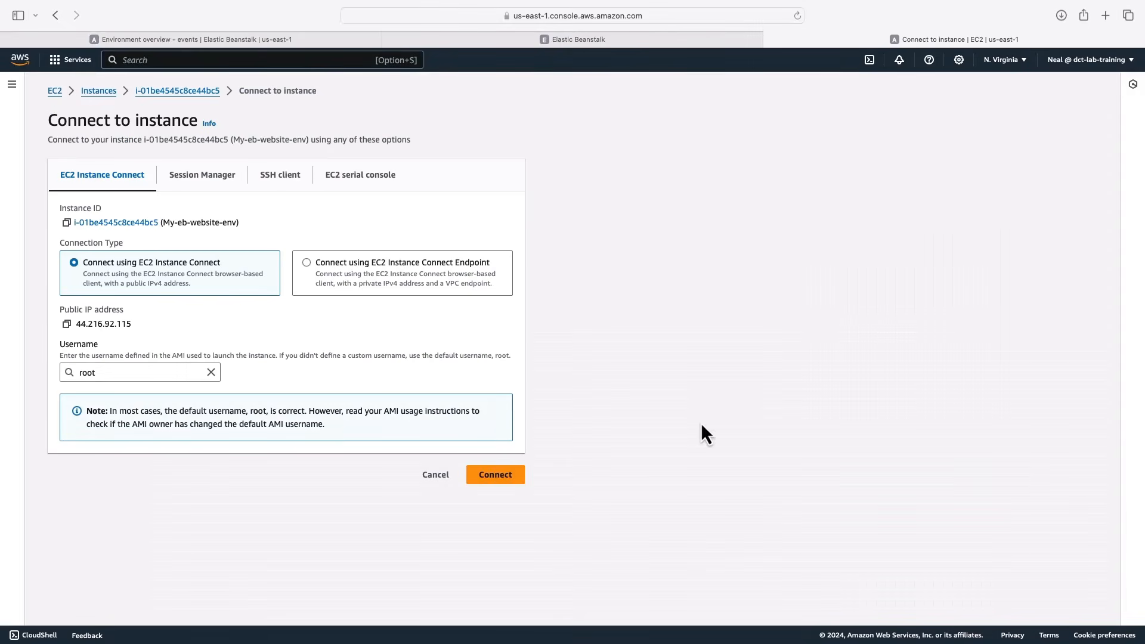
left_click(491, 477)
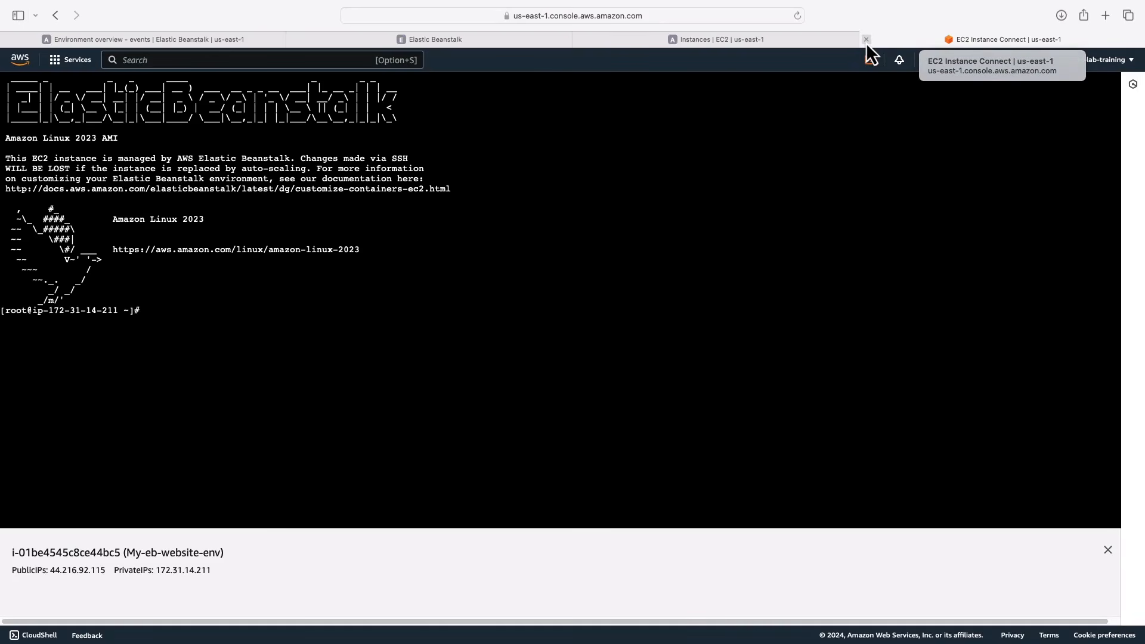
left_click(865, 39)
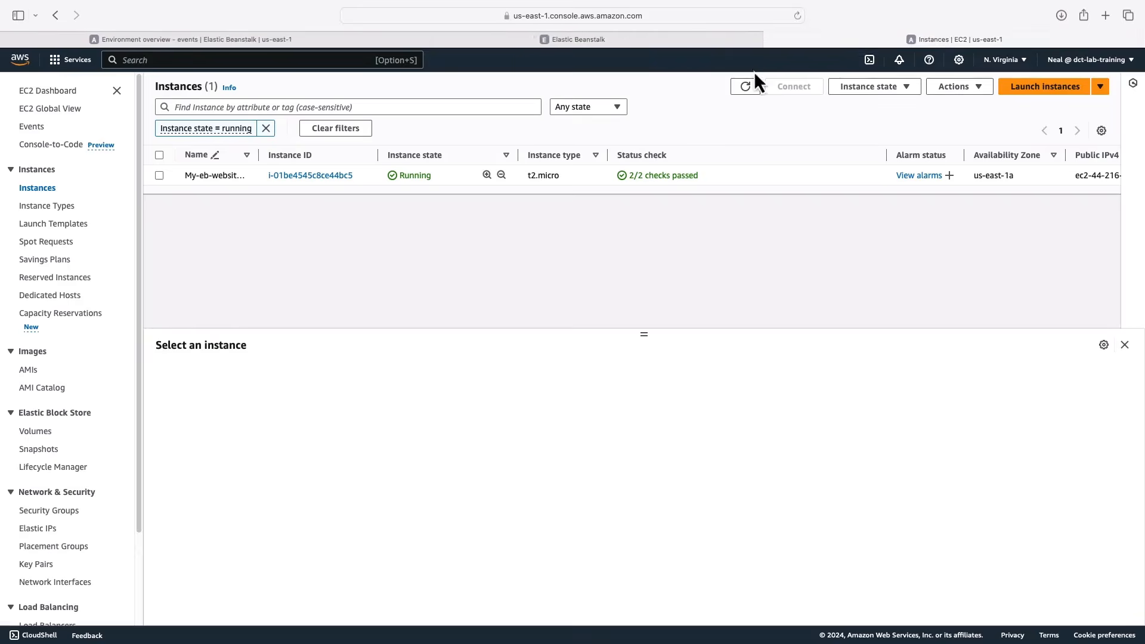
Examine the security groups and inbound rules of the My-eb-website-env instance in an enlarged details pane.
left_click(160, 177)
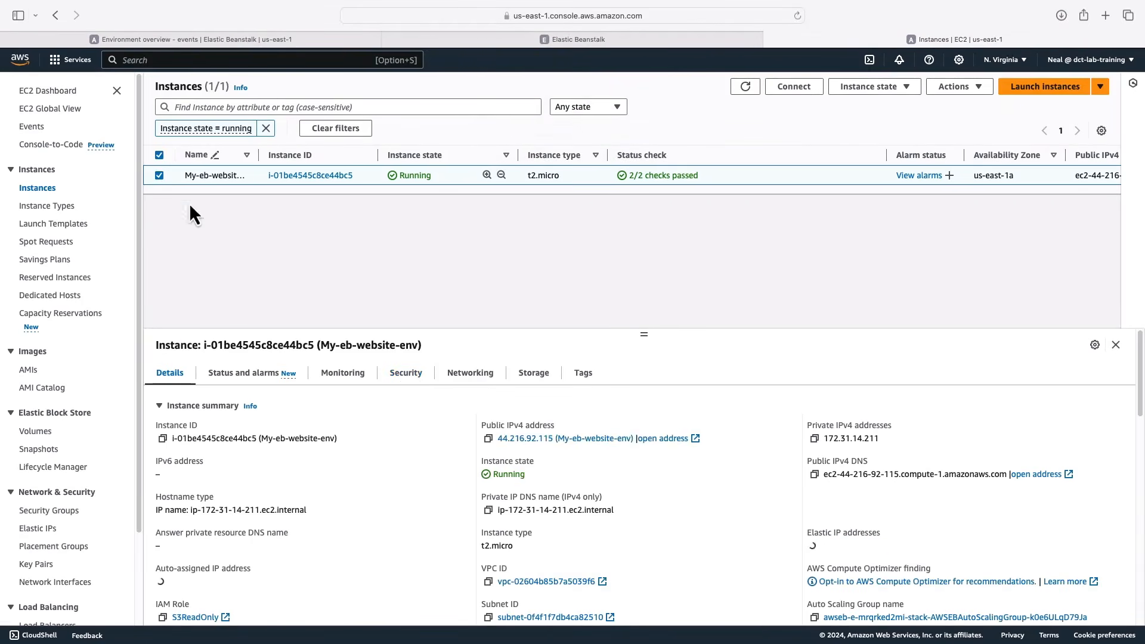
left_click(407, 380)
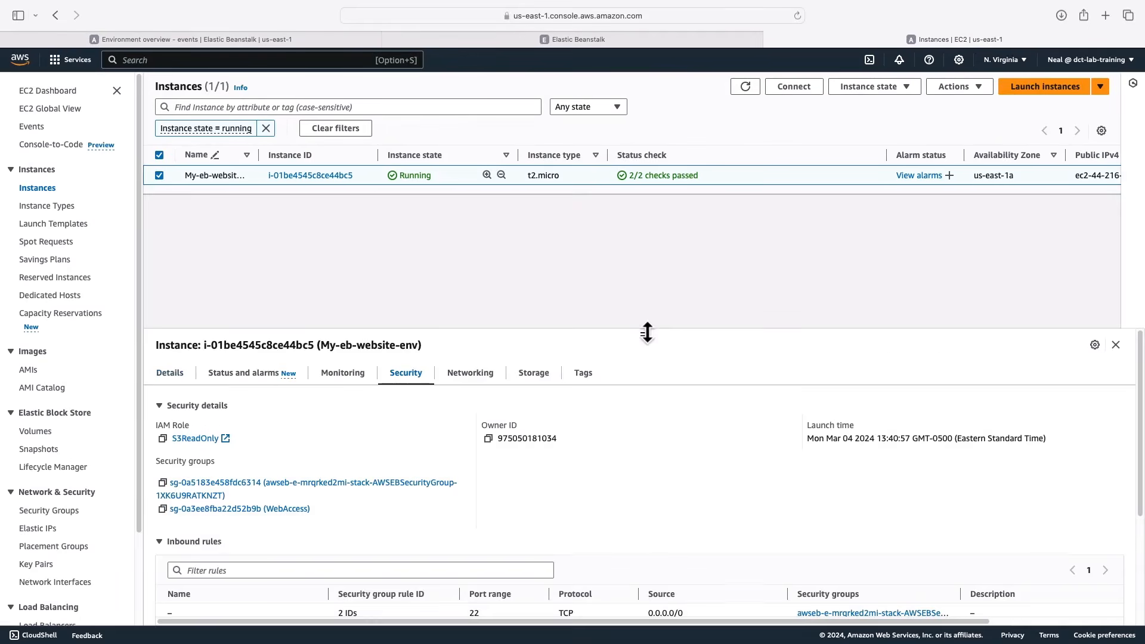
left_click_drag(646, 332, 625, 224)
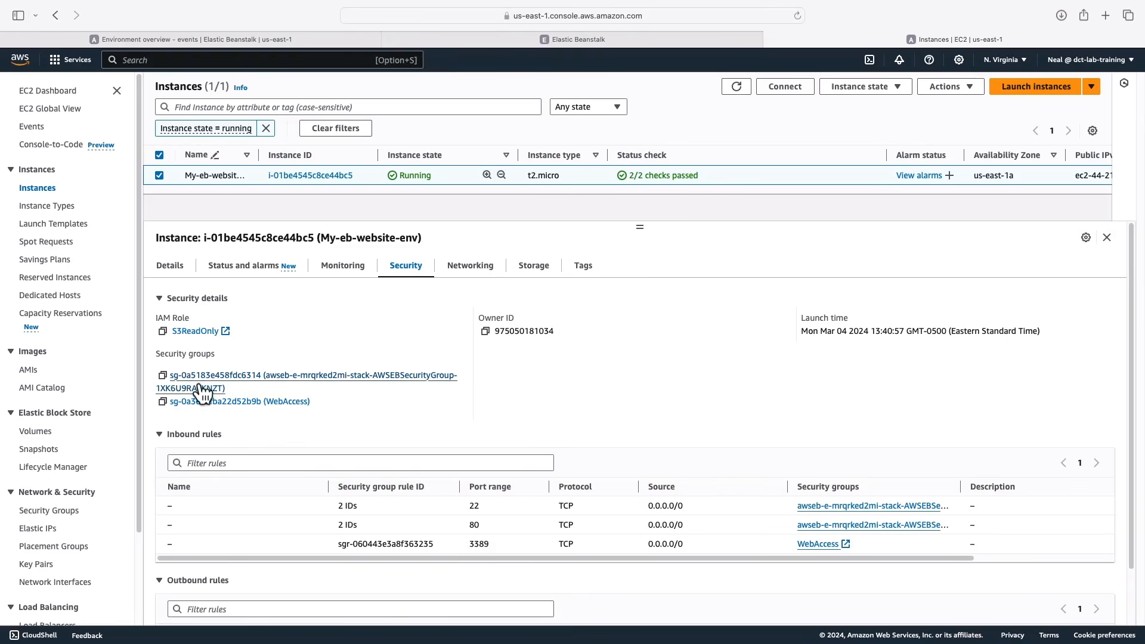
scroll(453, 557, "down", 1)
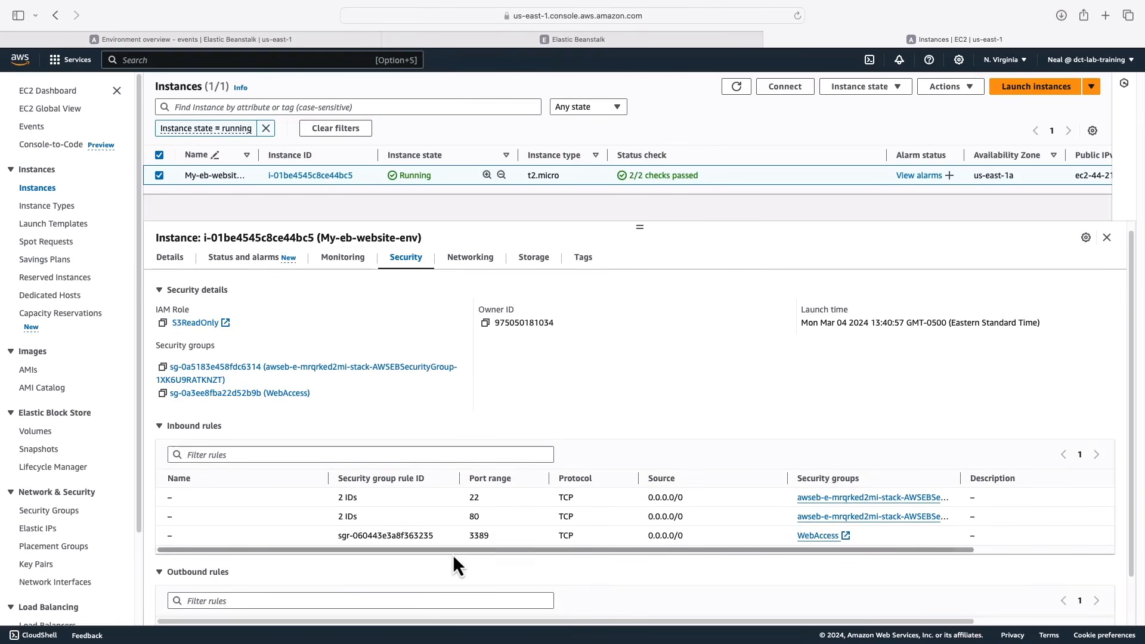
Return to the Elastic Beanstalk console and review my-eb-website's application versions and the configuration of My-eb-website-env.
left_click(241, 41)
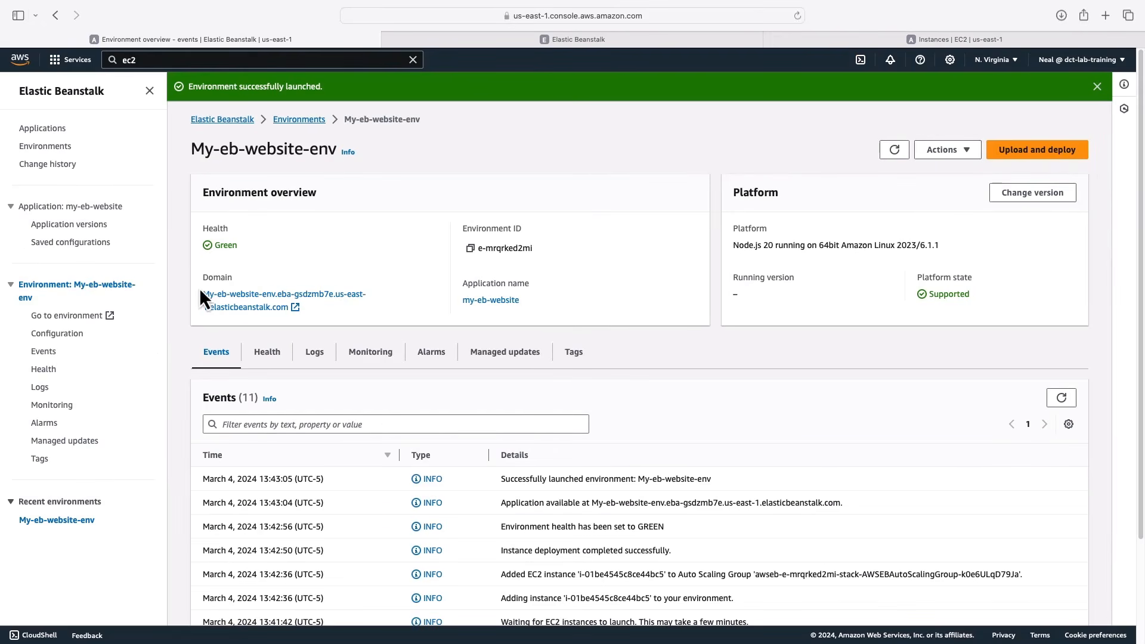
left_click(45, 228)
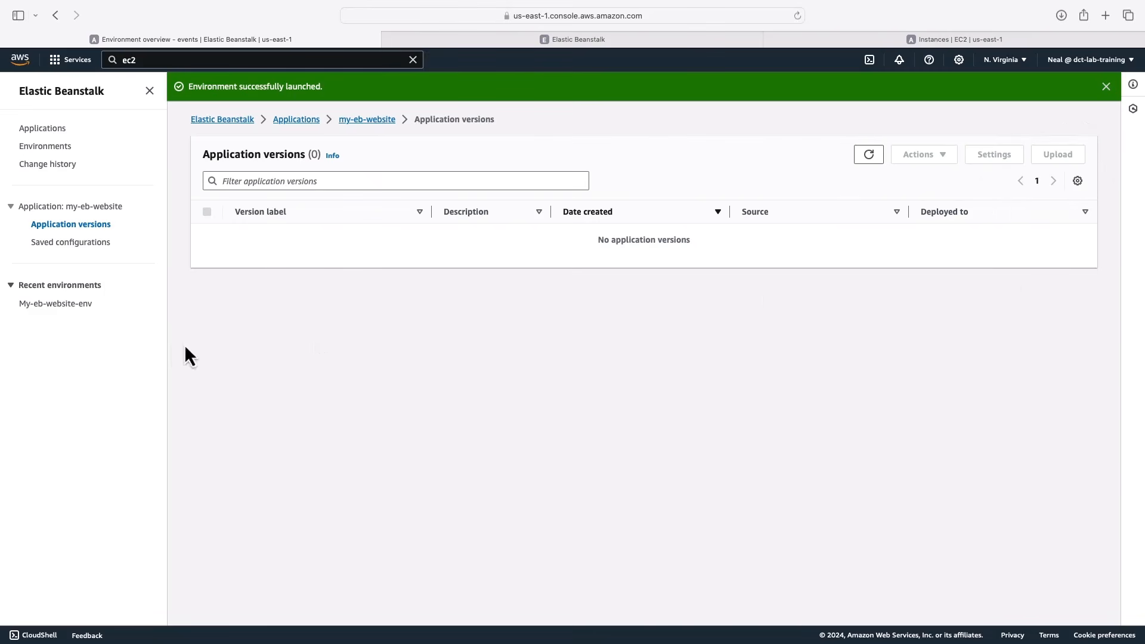
left_click(67, 305)
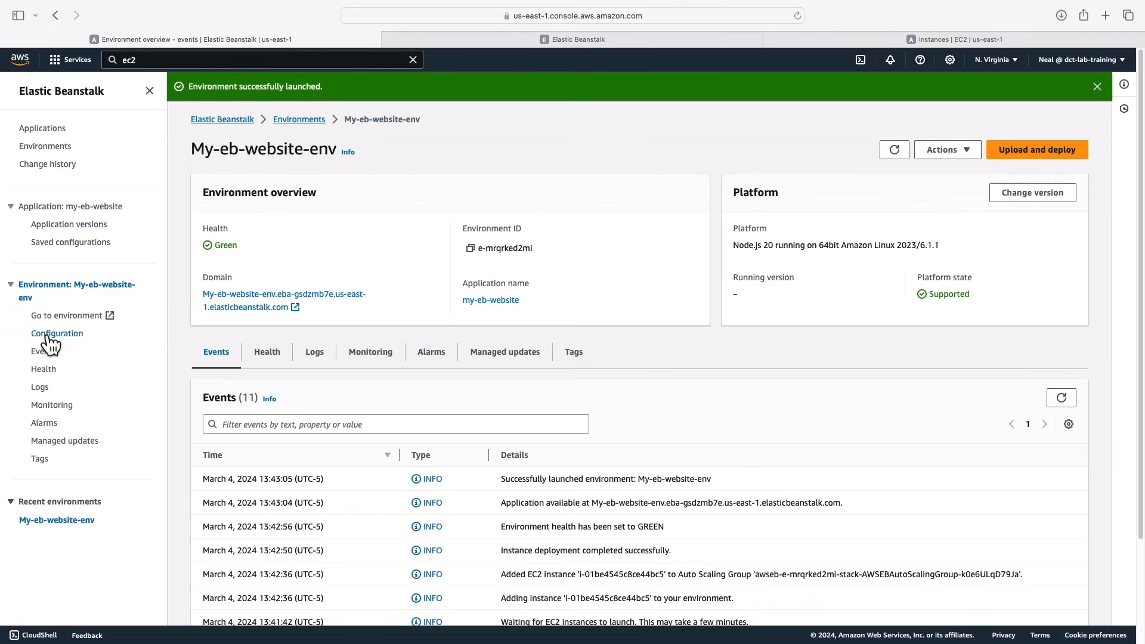
left_click(54, 334)
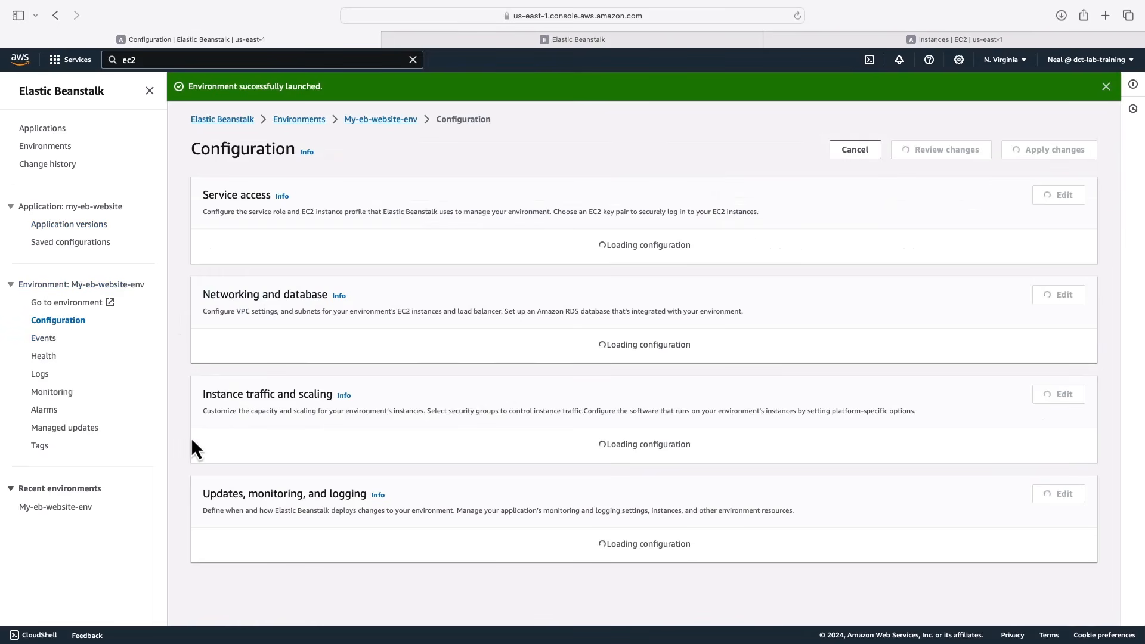
scroll(225, 406, "down", 1)
scroll(226, 411, "down", 5)
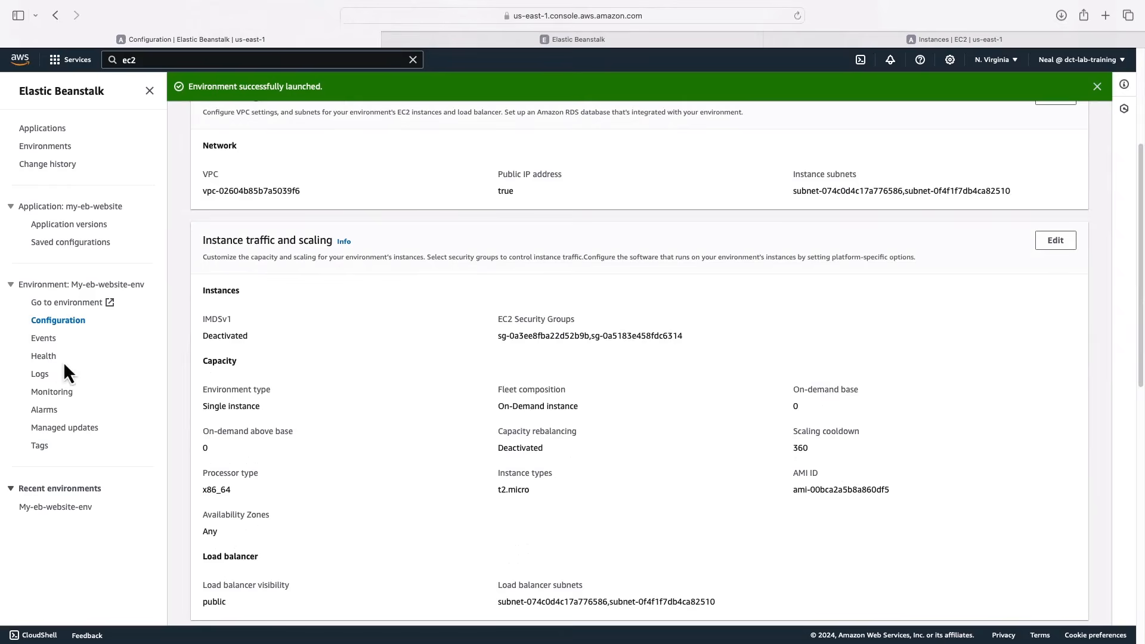
Review the events, health, and logs pages of My-eb-website-env.
left_click(43, 339)
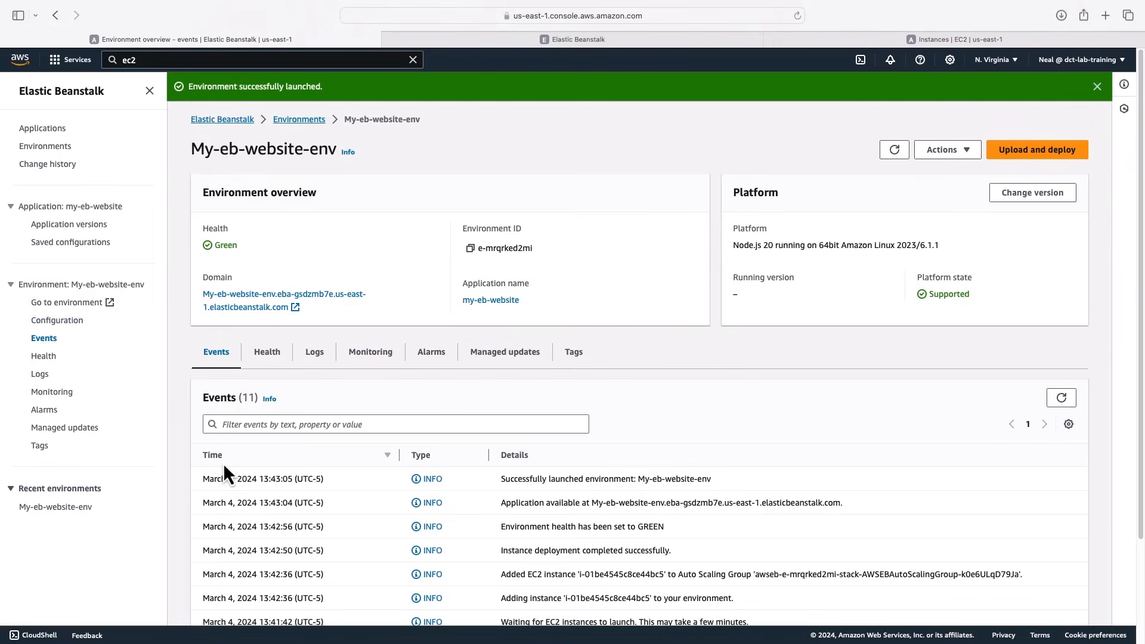
left_click(262, 358)
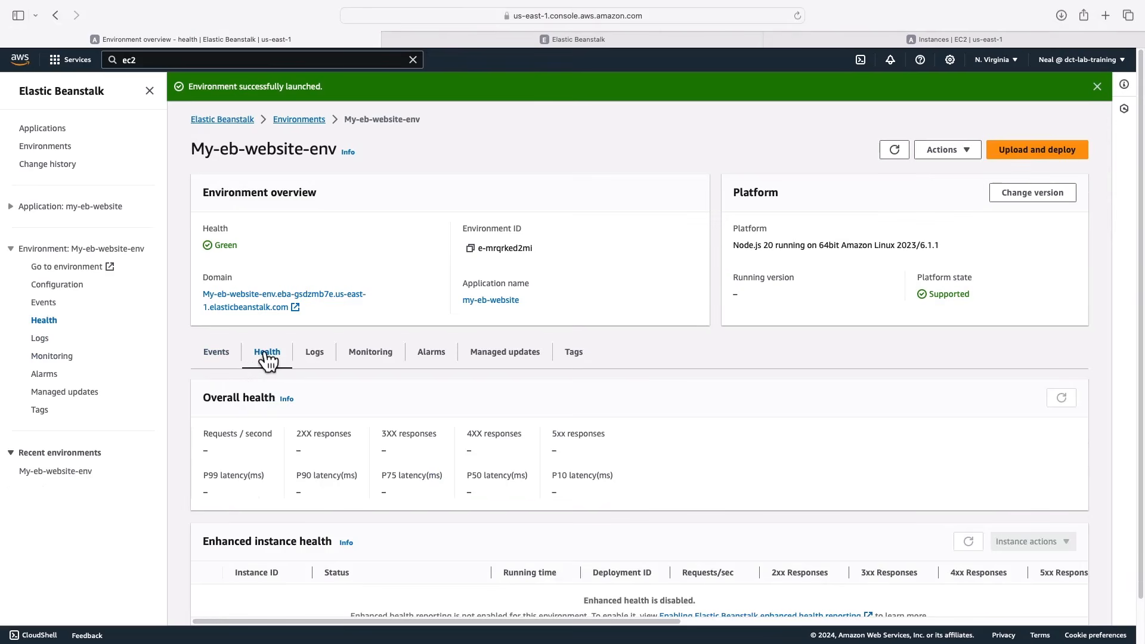
left_click(311, 357)
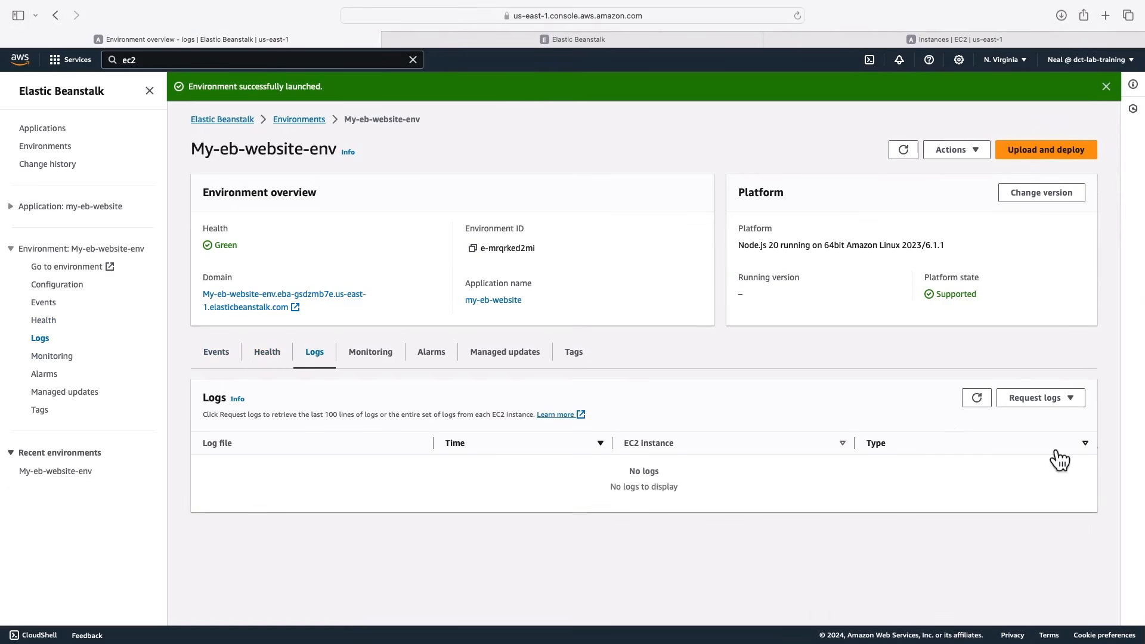
Examine the environment's monitoring metrics for health, CPU utilization, and network traffic.
left_click(53, 358)
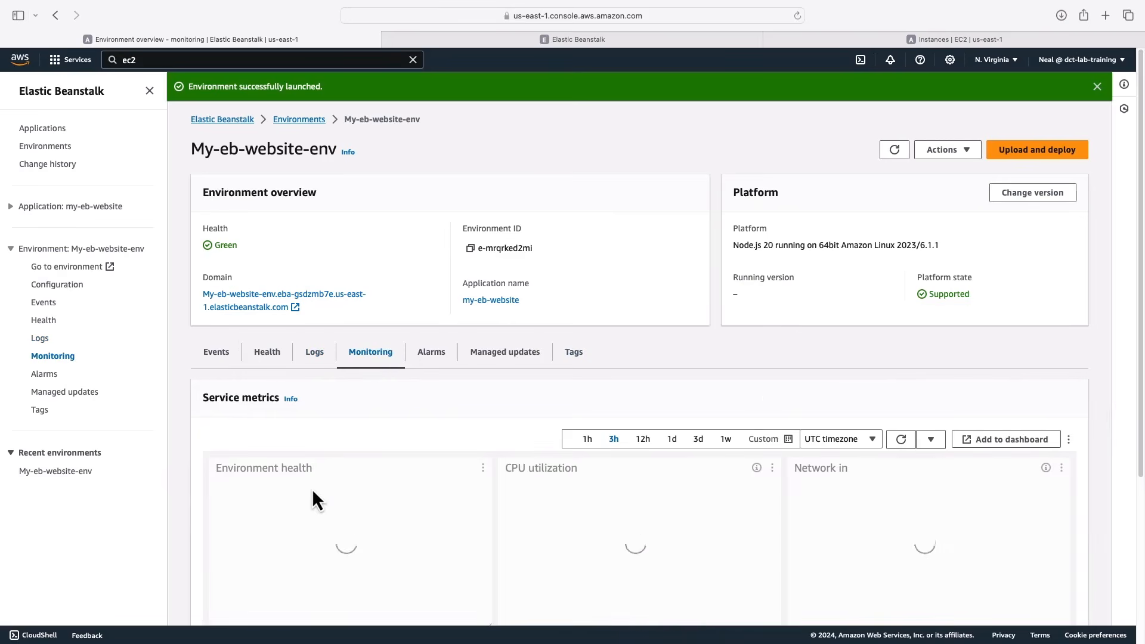
scroll(314, 491, "down", 5)
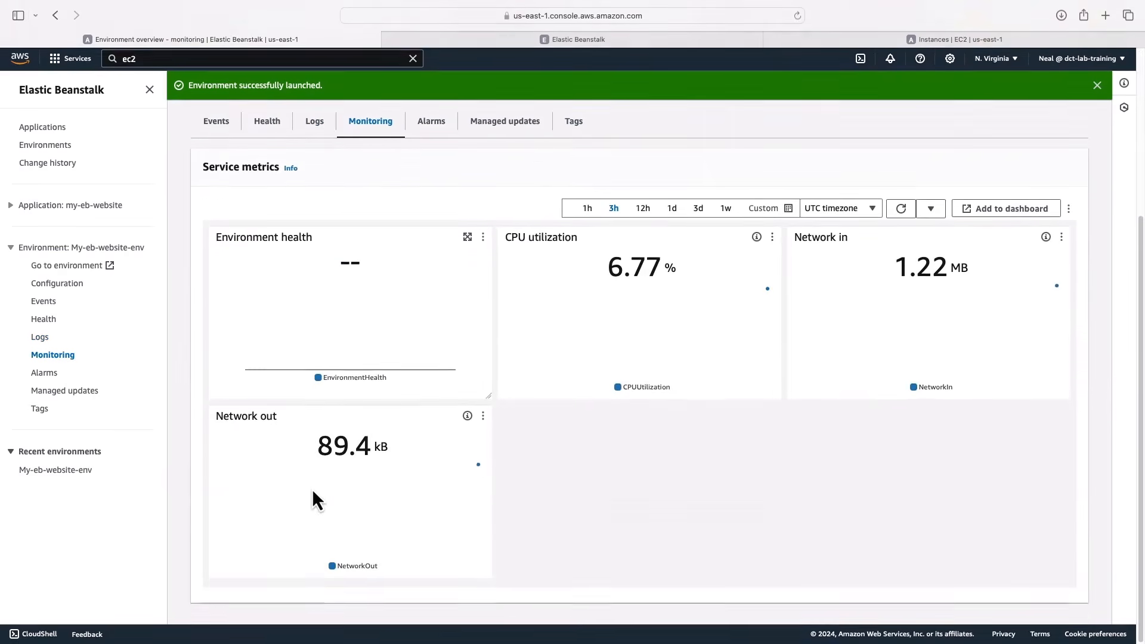
scroll(312, 490, "up", 4)
scroll(311, 487, "up", 1)
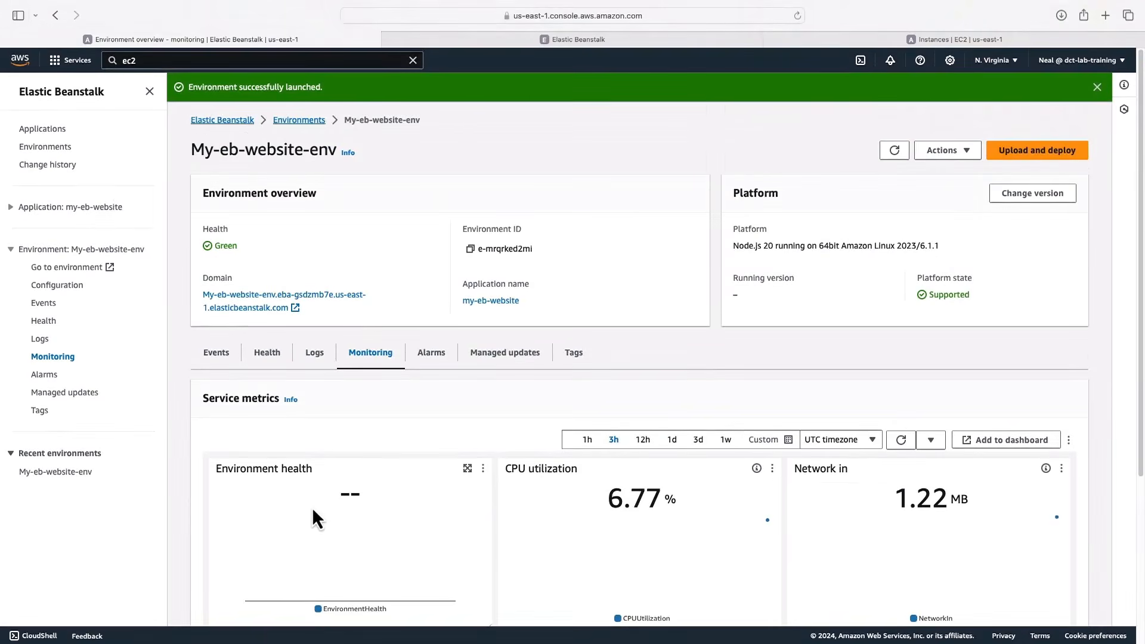